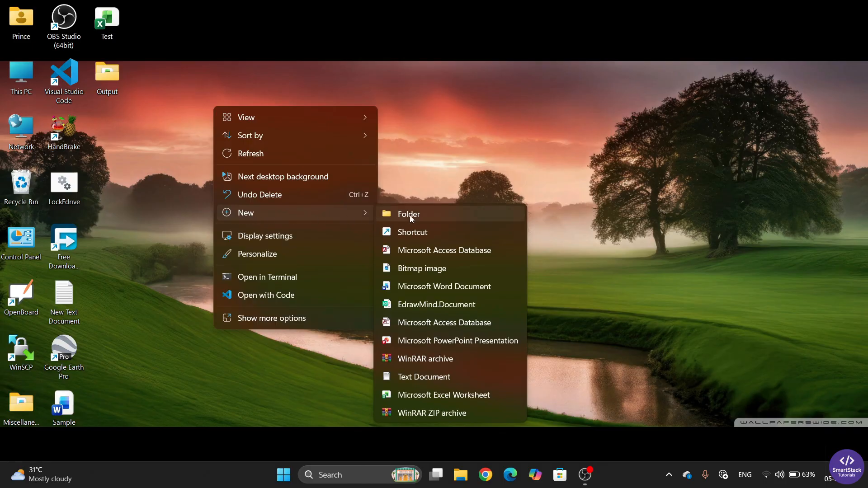
- Create a new Microsoft Excel worksheet file on the desktop and name it Student Record Search System
click(418, 395)
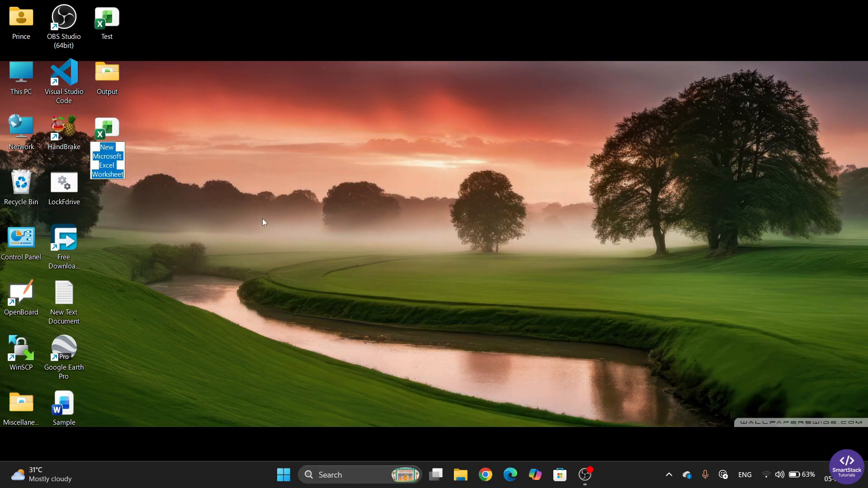
text(Stud)
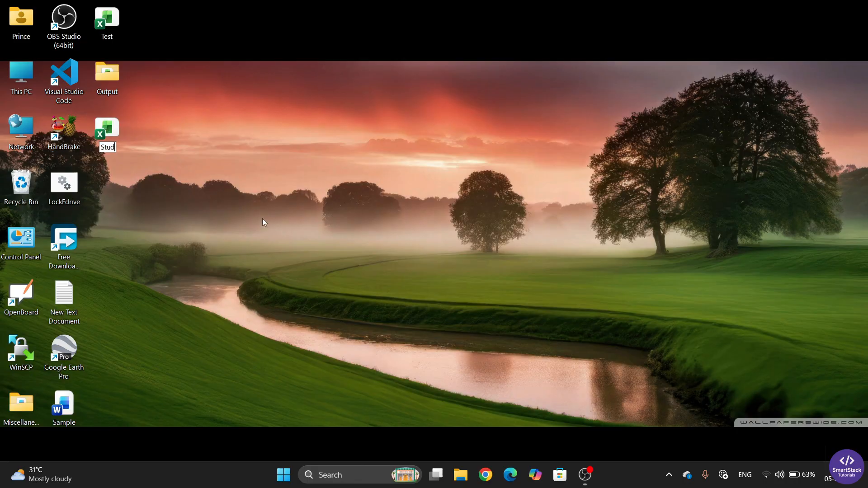
text(ent Record Search)
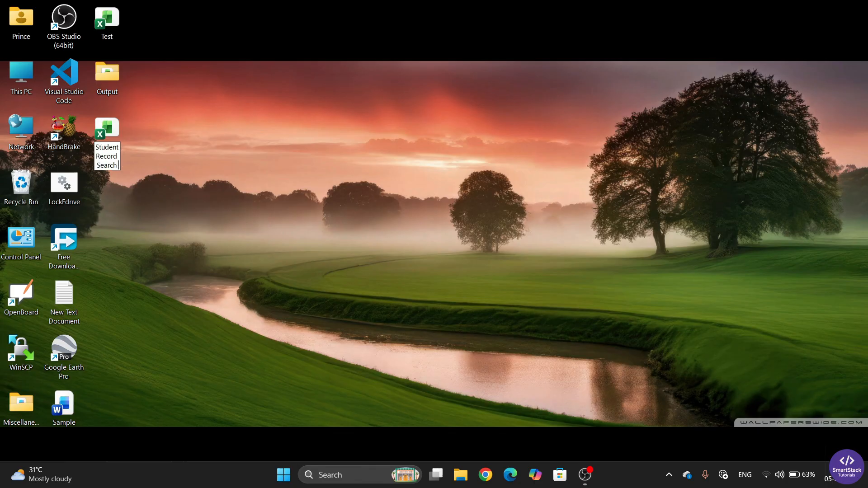
text( System)
click(262, 218)
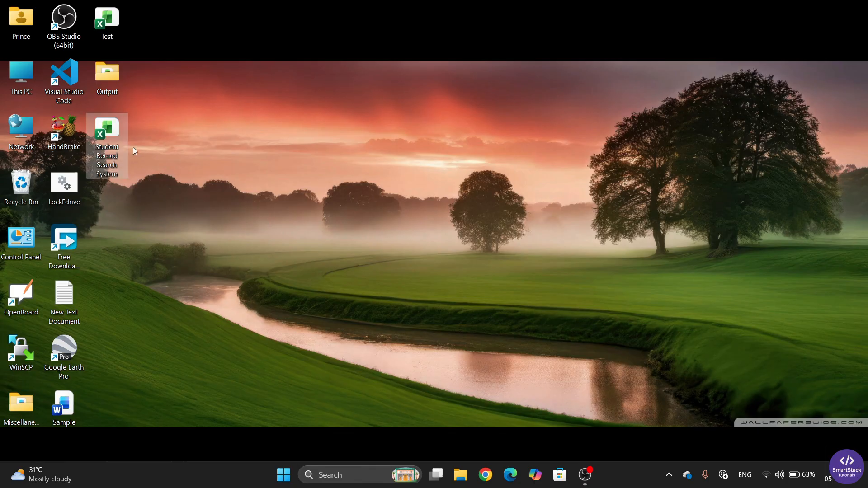
- Open the Student Record Search System workbook and rename its first sheet as Dashboard
double_click(111, 134)
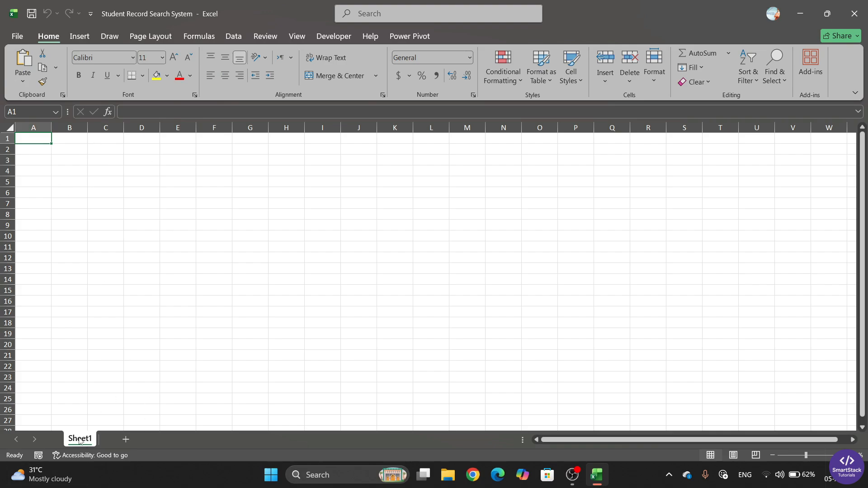
right_click(79, 441)
click(111, 312)
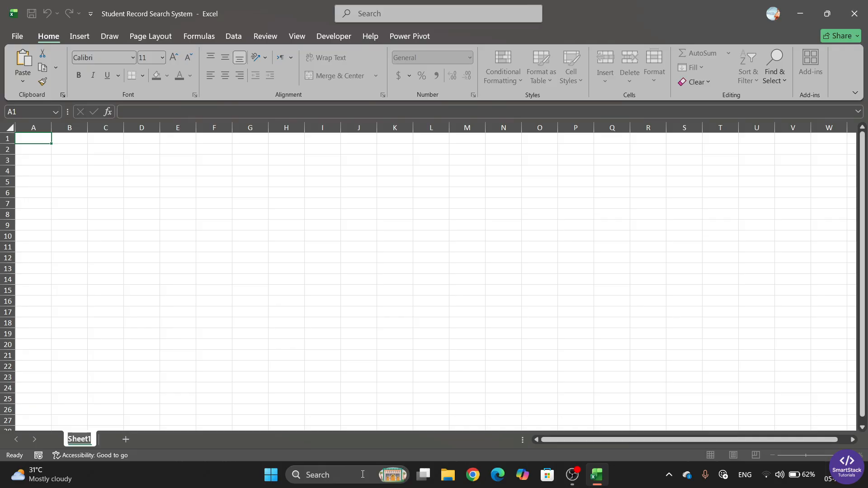
text(Dashboard)
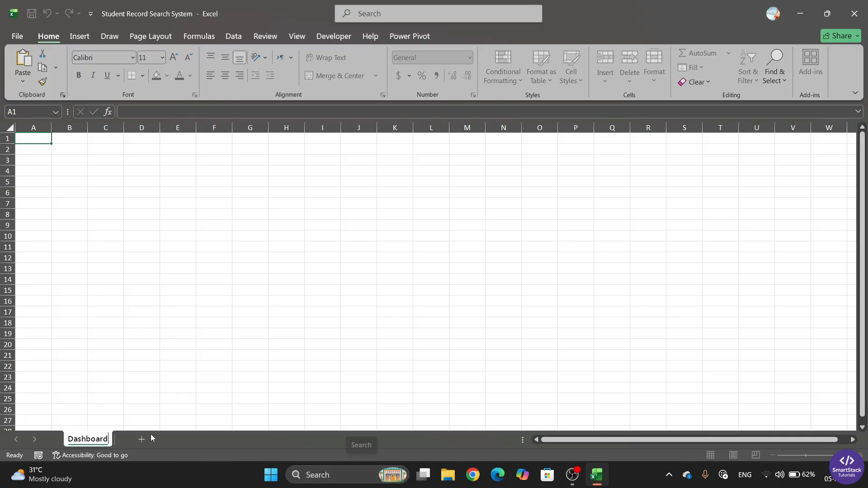
click(127, 299)
- Add a second sheet to the workbook and rename it as Student_Data
click(141, 440)
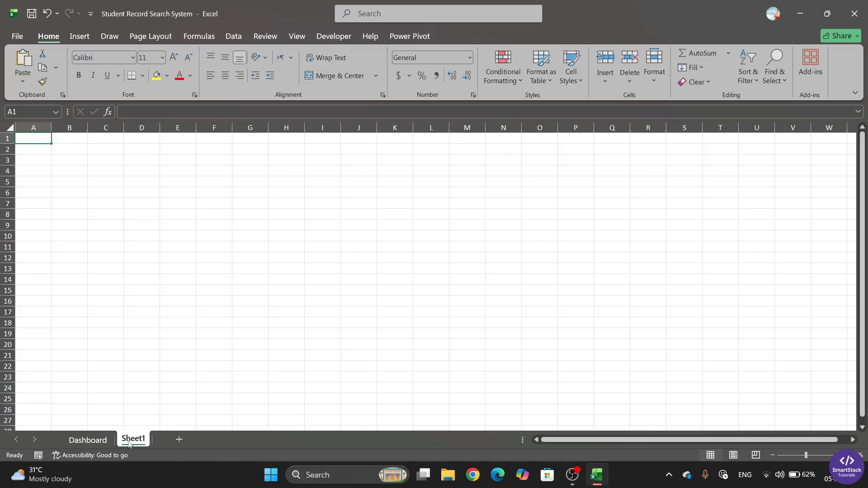
right_click(128, 443)
click(158, 318)
text(Student)
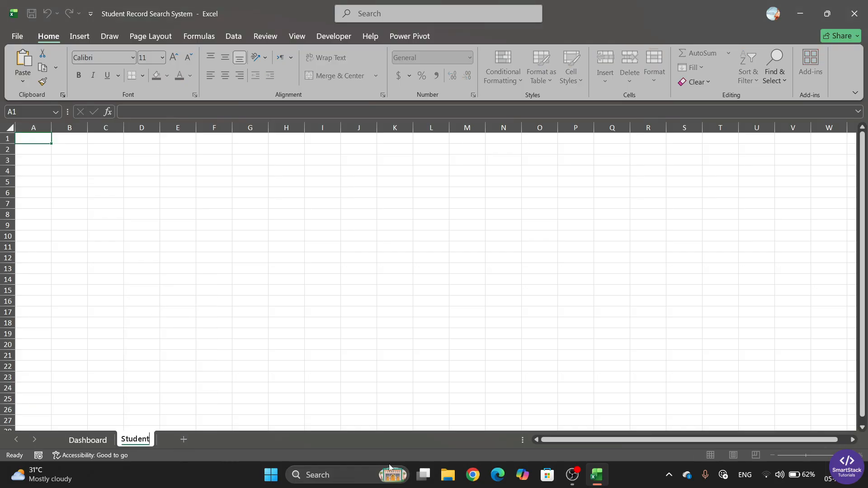
text(_Data)
click(90, 439)
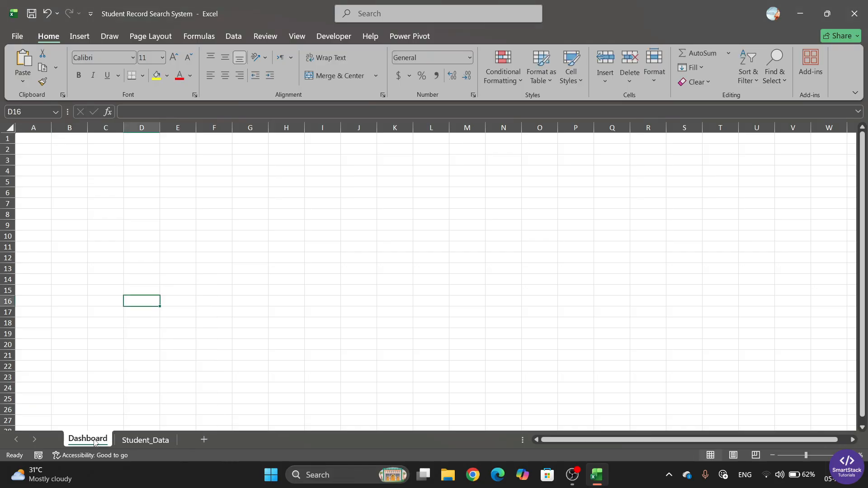
click(127, 442)
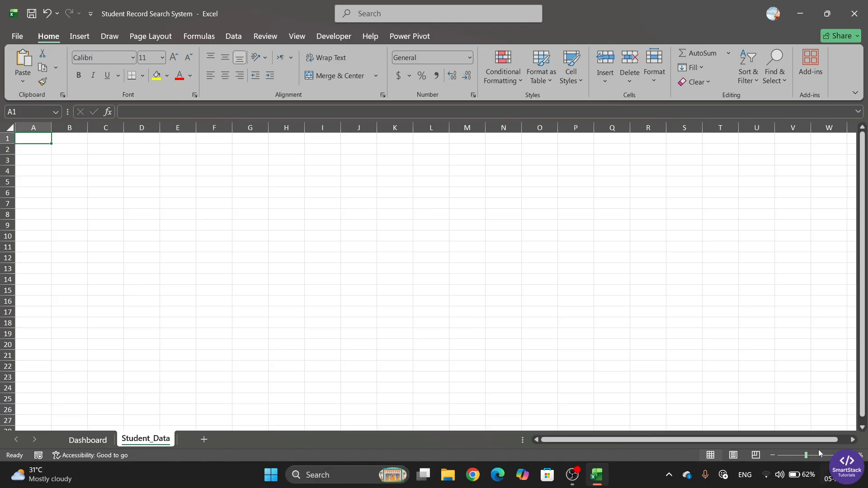
- Switch to the Test workbook and copy its entire student data range, including the headers
key(super+d)
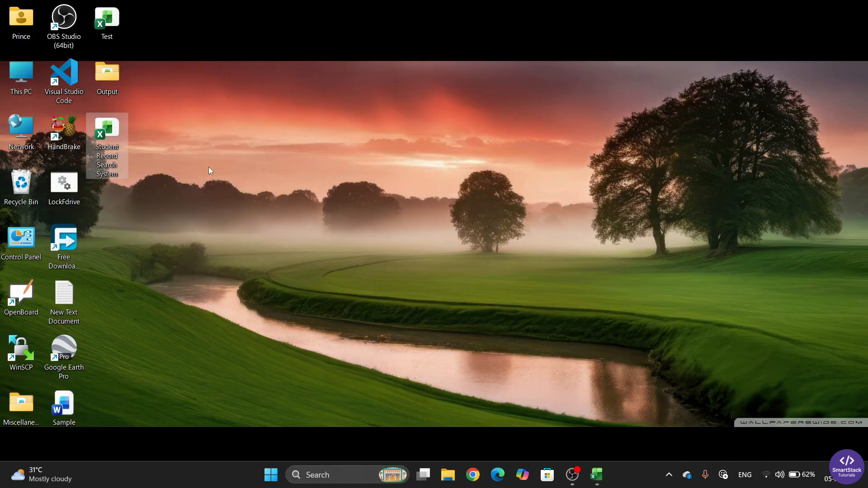
key(super+d)
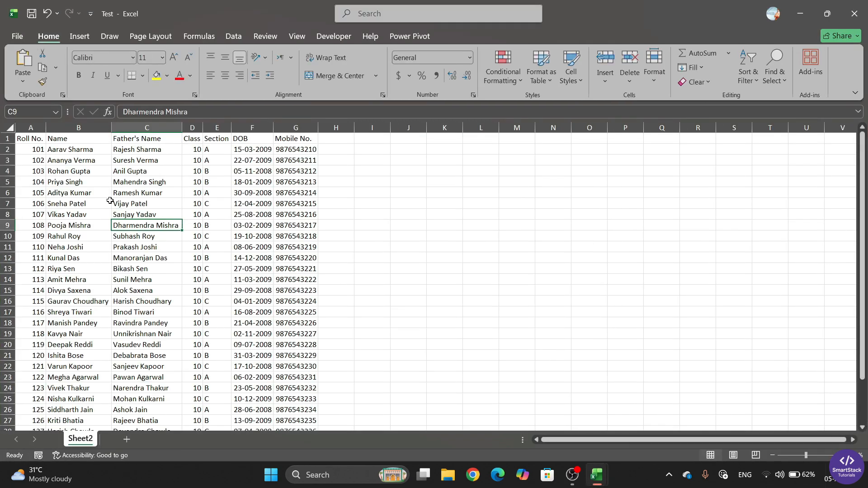
click(77, 194)
key(ctrl+a)
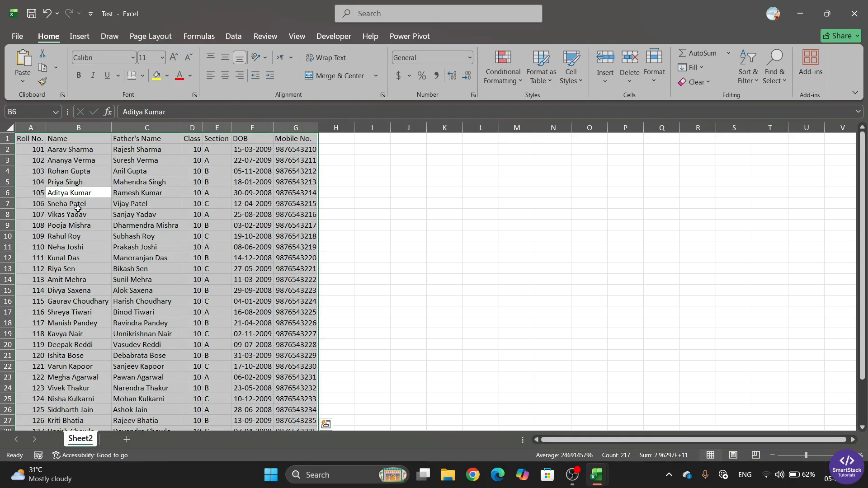
key(ctrl+c)
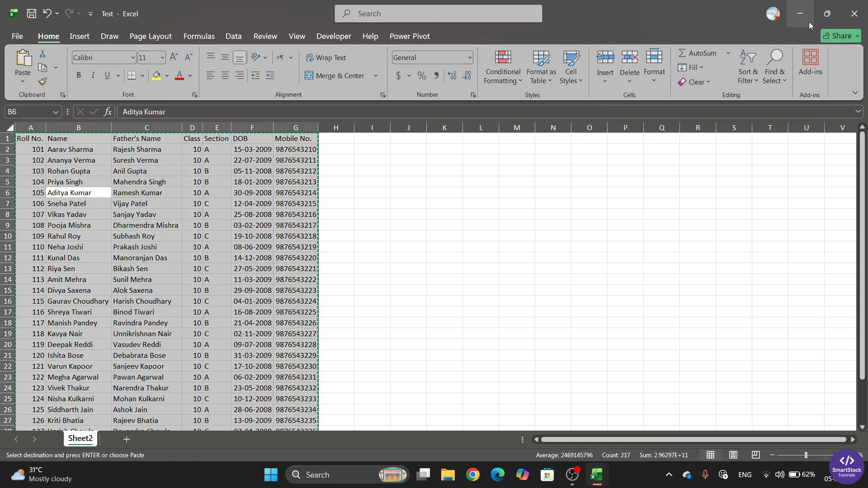
- Paste the copied student data at cell A1 of the Student_Data sheet and autofit all column widths
click(809, 15)
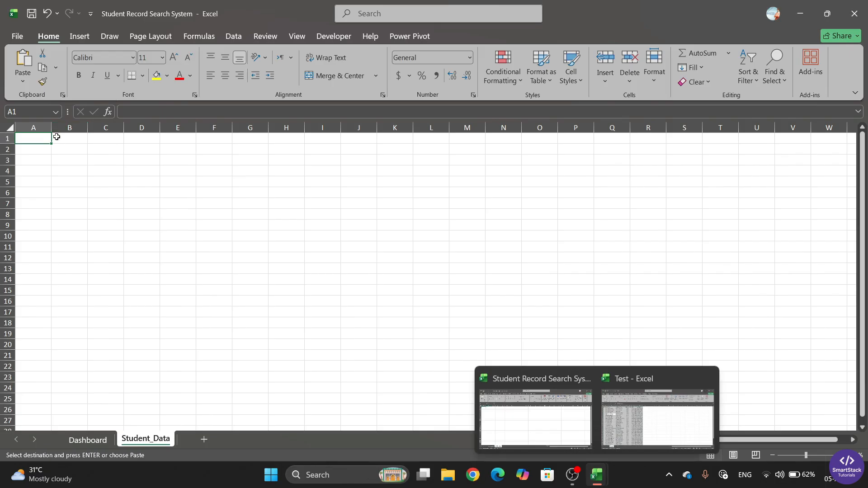
click(25, 60)
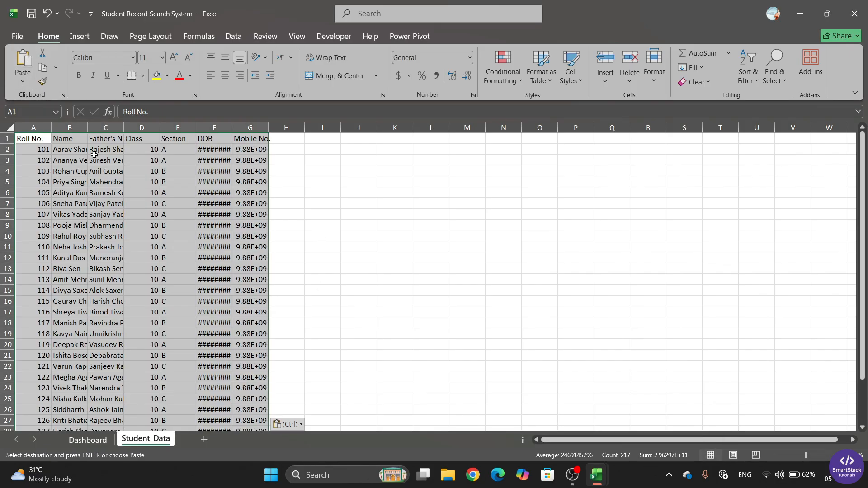
click(10, 128)
double_click(51, 127)
click(145, 231)
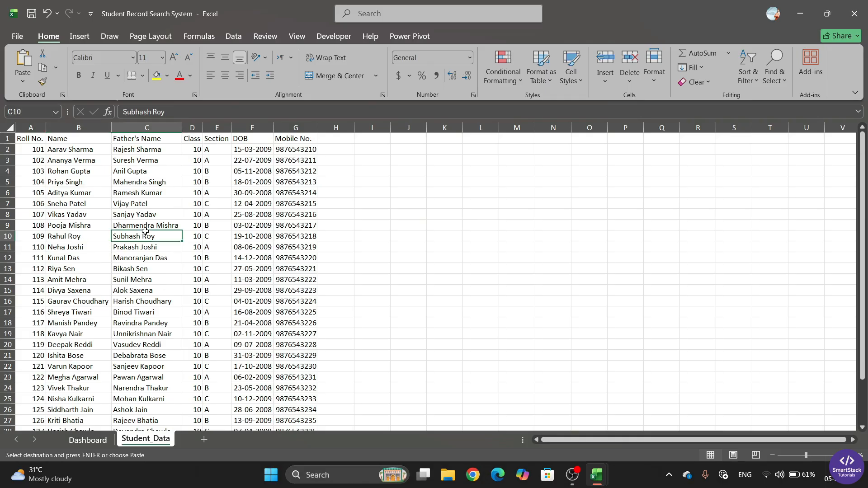
- Convert the student data range $A$1:$G$31 into a table with headers
key(ctrl+a)
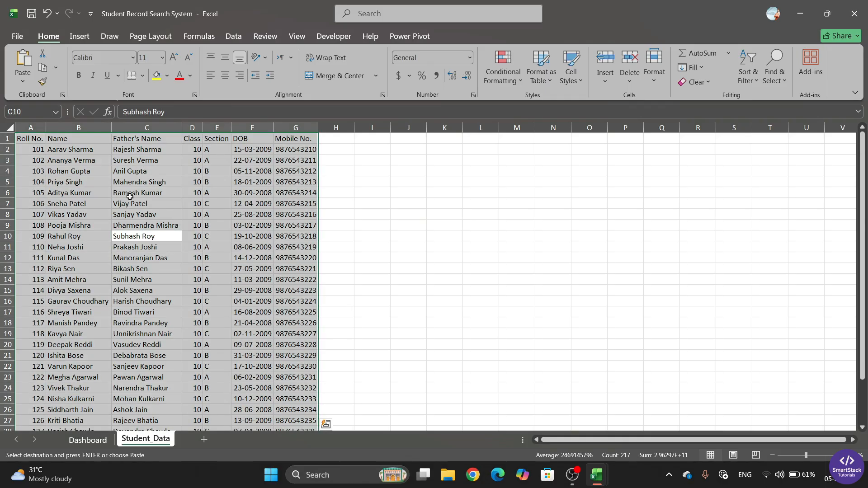
key(ctrl+t)
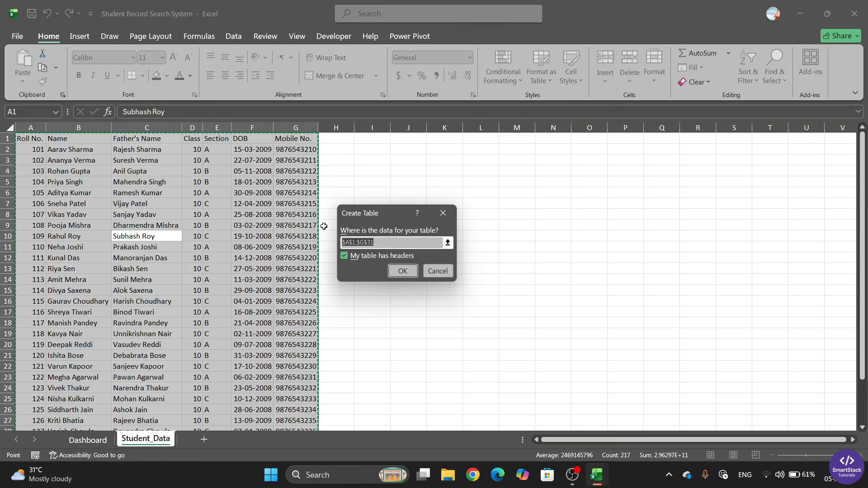
drag(369, 212, 339, 119)
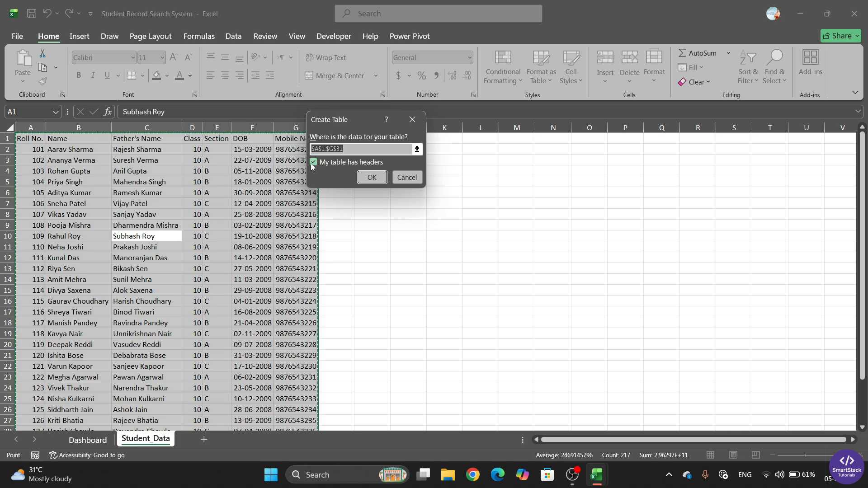
click(371, 177)
click(245, 183)
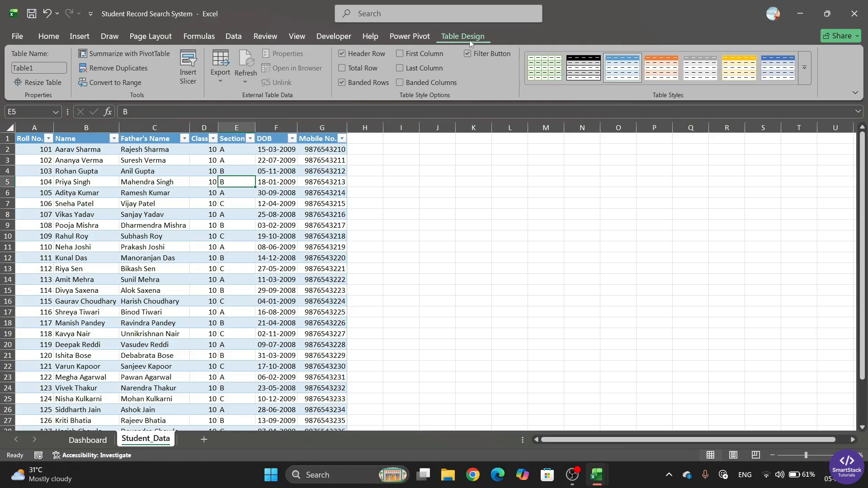
- Apply the Blue, Table Style Medium 13 style to the student table
click(804, 79)
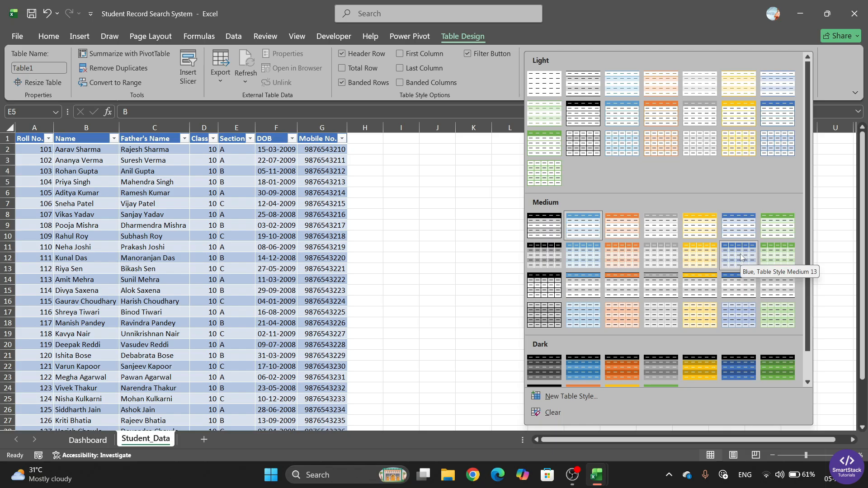
click(741, 257)
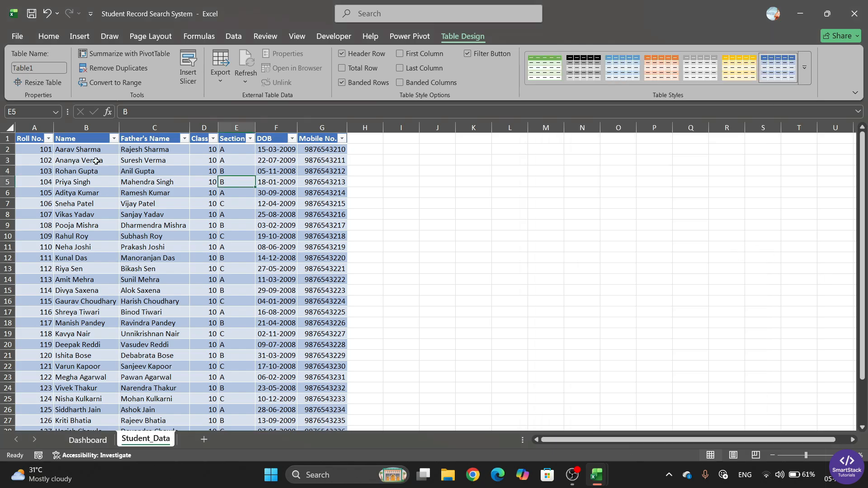
click(143, 260)
- Widen the Name, Father's Name, Class and Mobile No. columns of the student table
drag(218, 127, 201, 128)
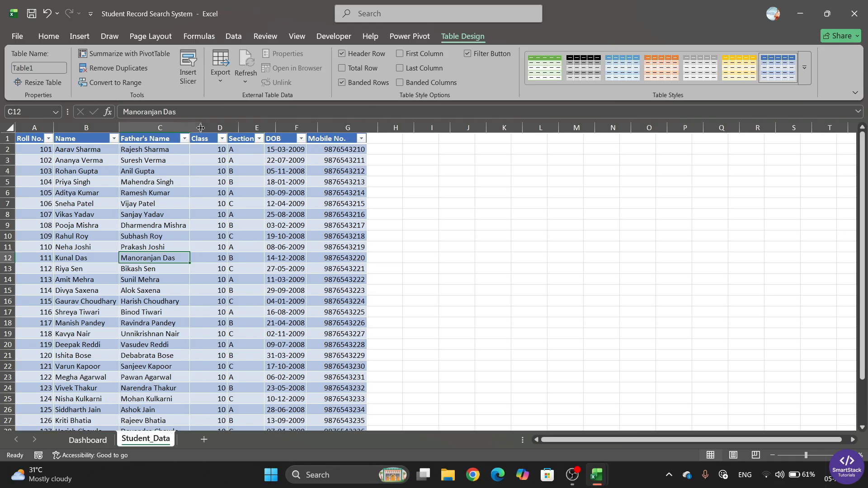
drag(119, 128, 133, 128)
click(240, 200)
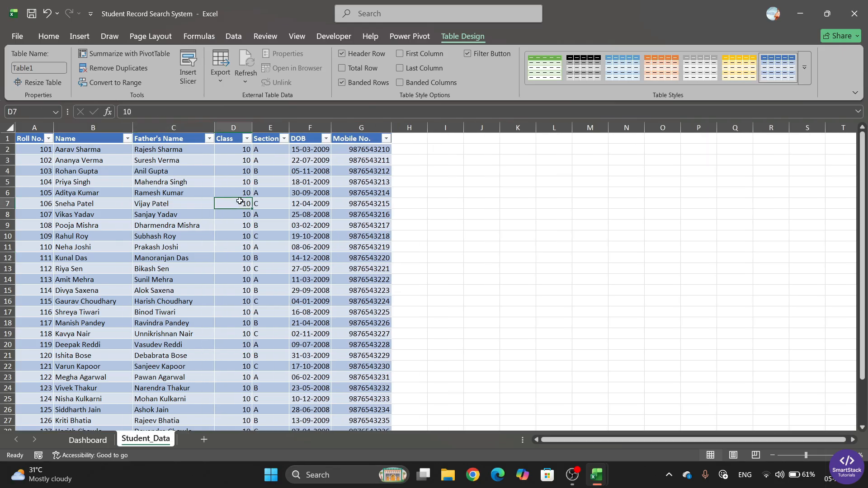
click(89, 439)
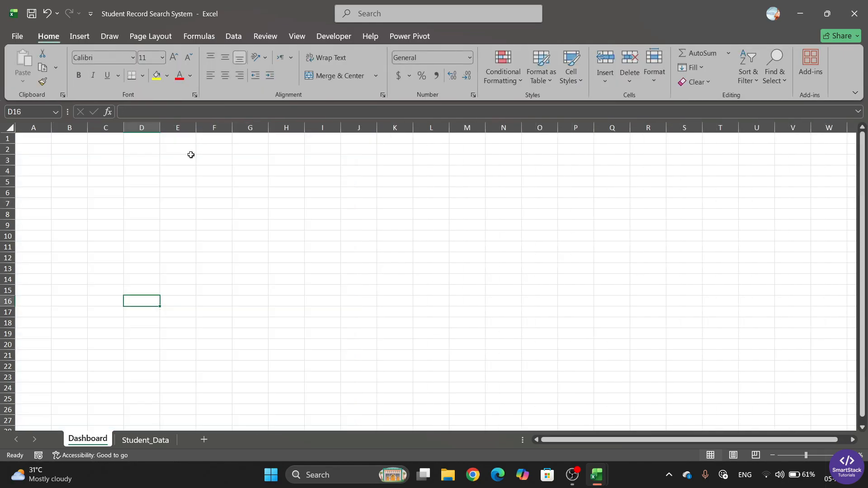
click(130, 440)
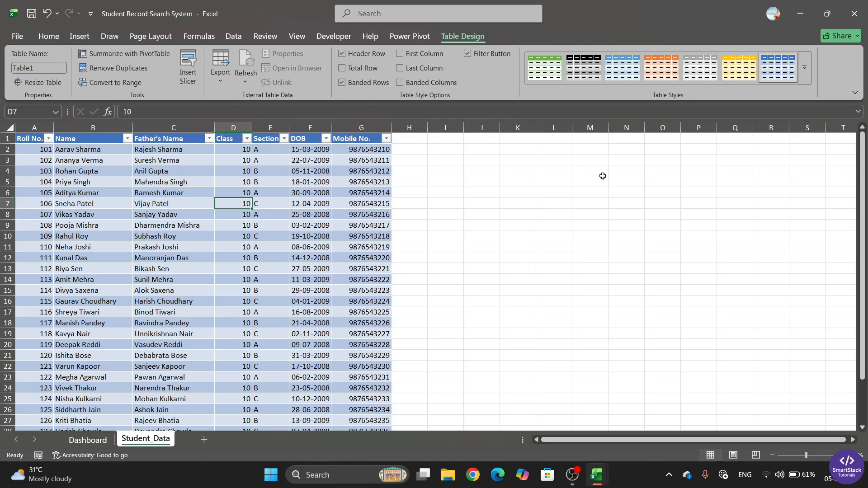
click(86, 440)
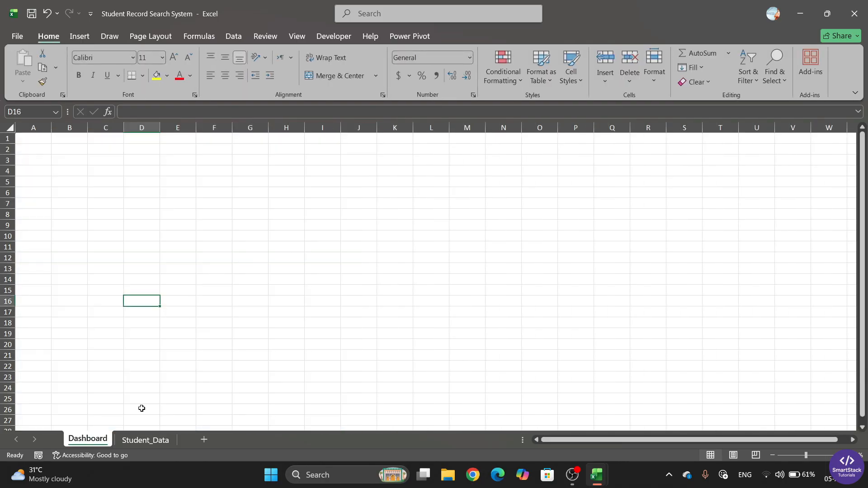
- Copy the header row A1:G1 from the Student_Data sheet and paste it as values at cell B3 of the Dashboard sheet
click(154, 441)
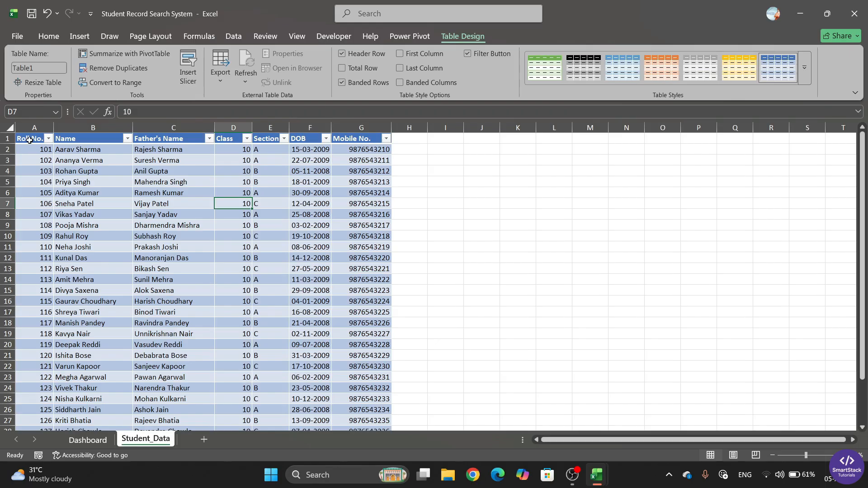
drag(29, 138, 371, 138)
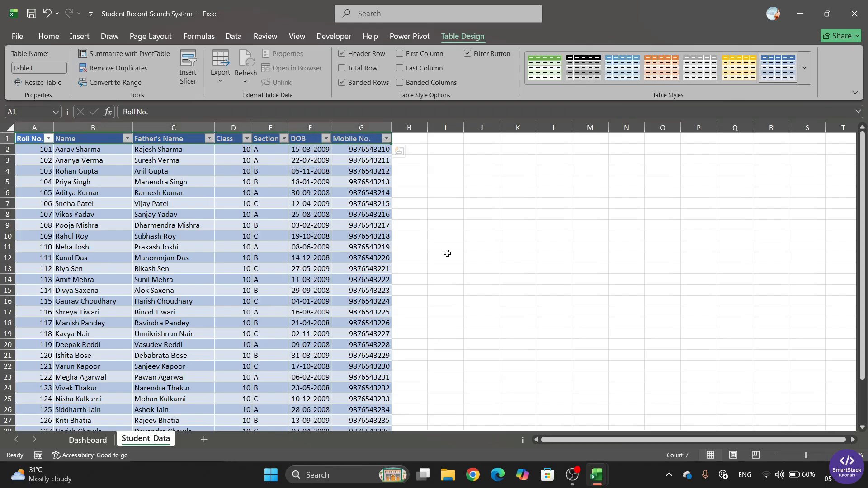
key(ctrl+c)
key(ctrl+Page_Up)
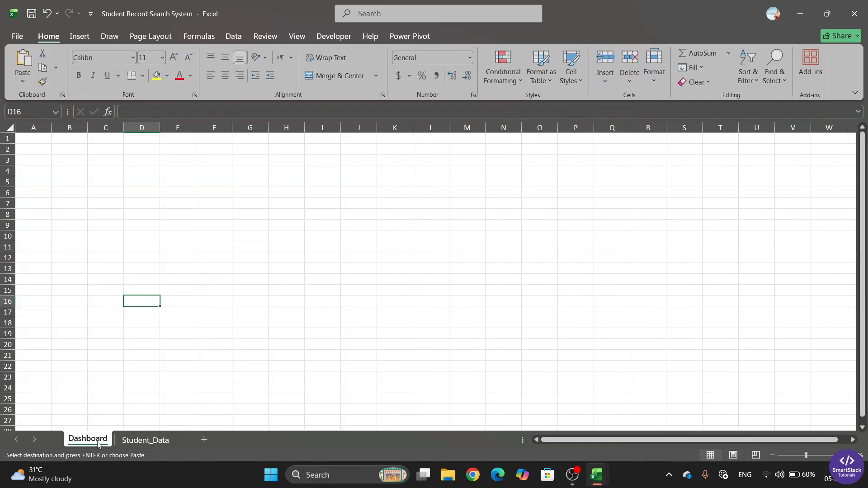
click(77, 160)
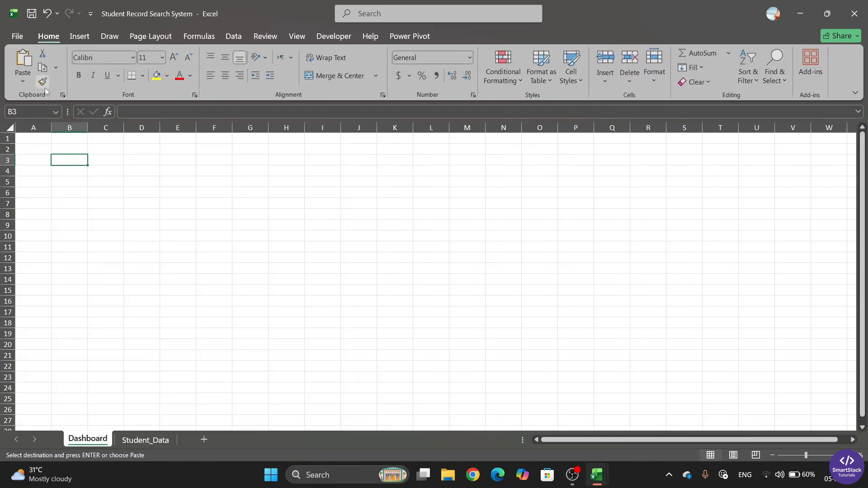
click(31, 82)
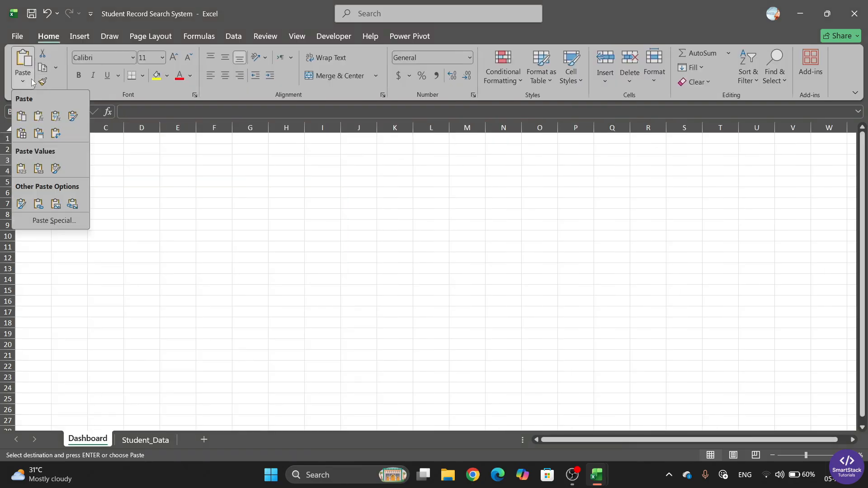
click(18, 170)
click(189, 287)
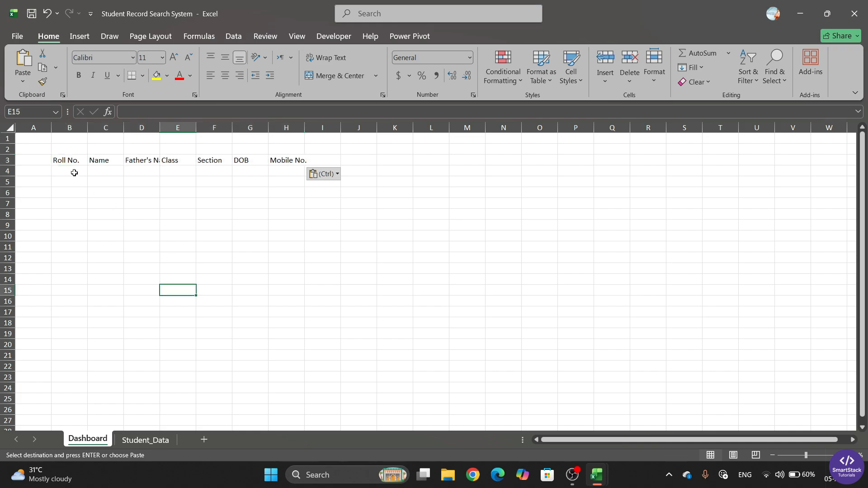
- Set the font of the entire Dashboard sheet to Segoe UI at size 16
click(71, 162)
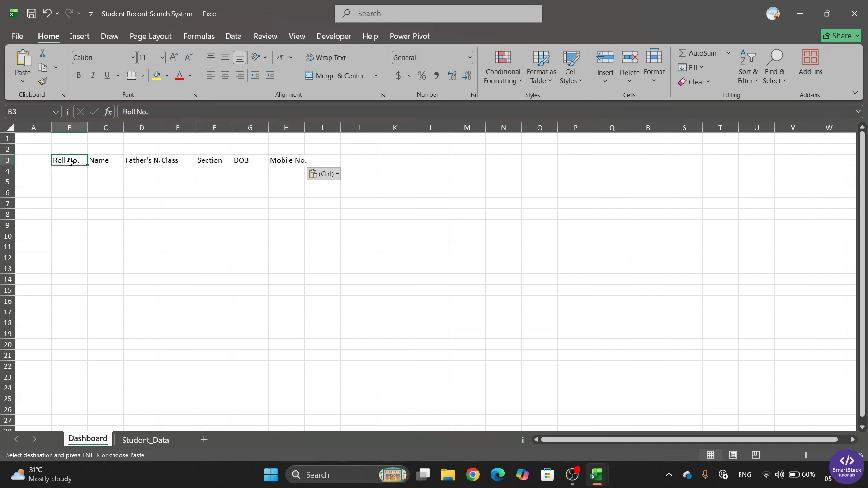
click(9, 129)
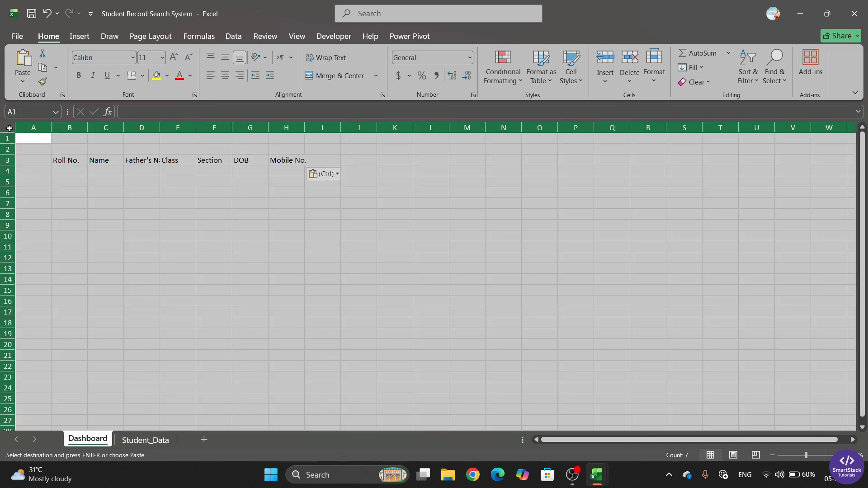
click(176, 56)
click(176, 56)
click(176, 56)
click(114, 61)
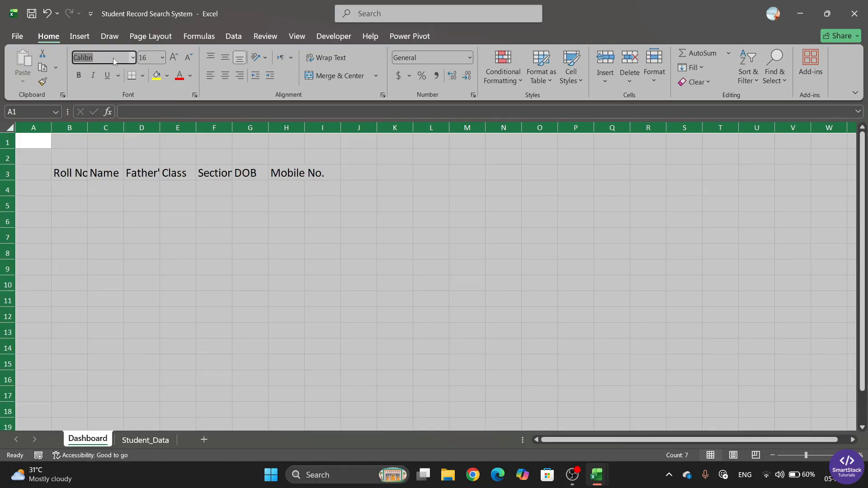
text(S)
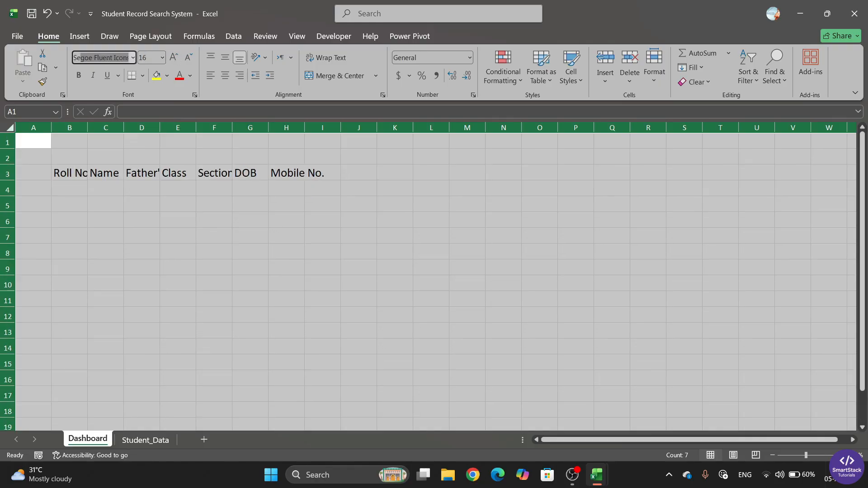
text(egoe UI)
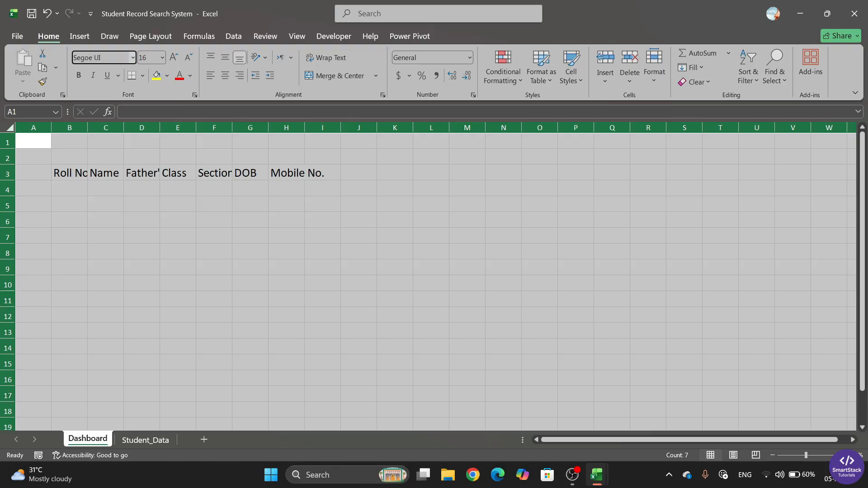
key(Return)
- Autofit the Dashboard header columns and widen columns B to H to one equal, roomy width
click(69, 174)
drag(70, 127, 287, 131)
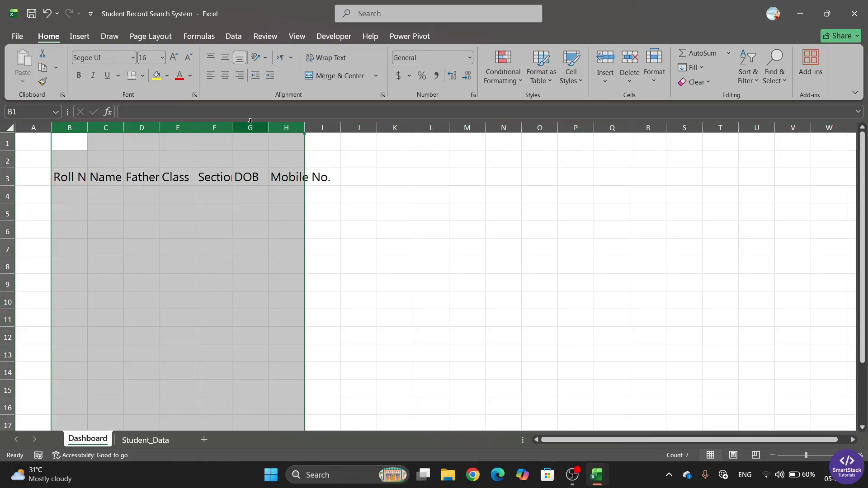
drag(68, 128, 306, 126)
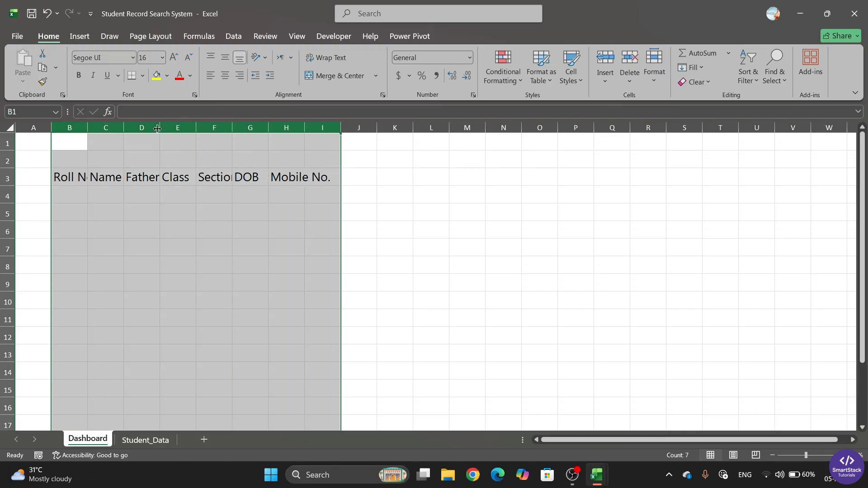
double_click(123, 128)
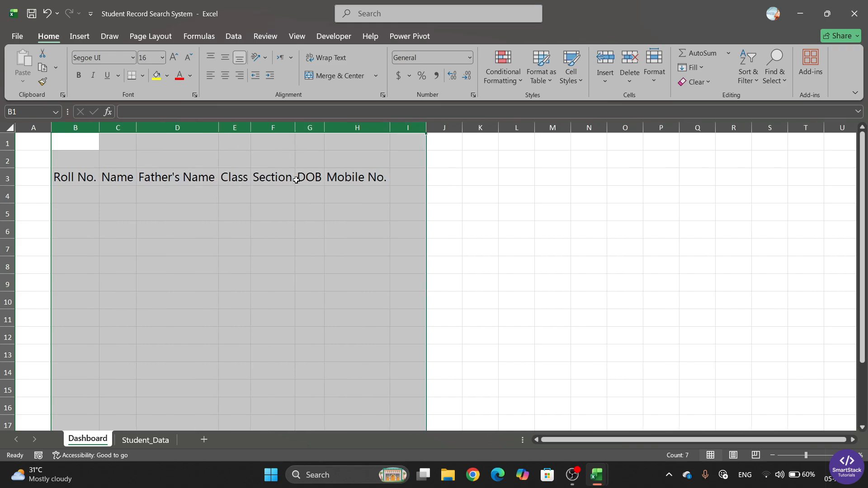
drag(75, 128, 396, 128)
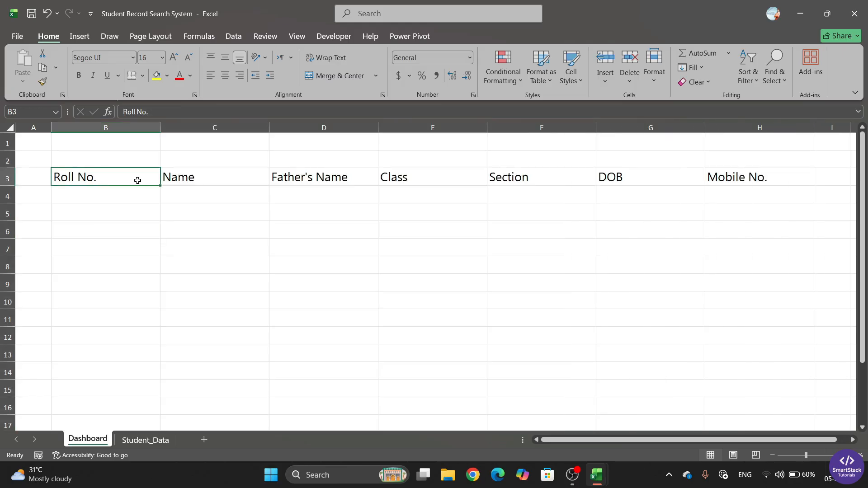
- Make header row 3 bold and centre cells B3:H4 both horizontally and vertically
drag(138, 180, 217, 179)
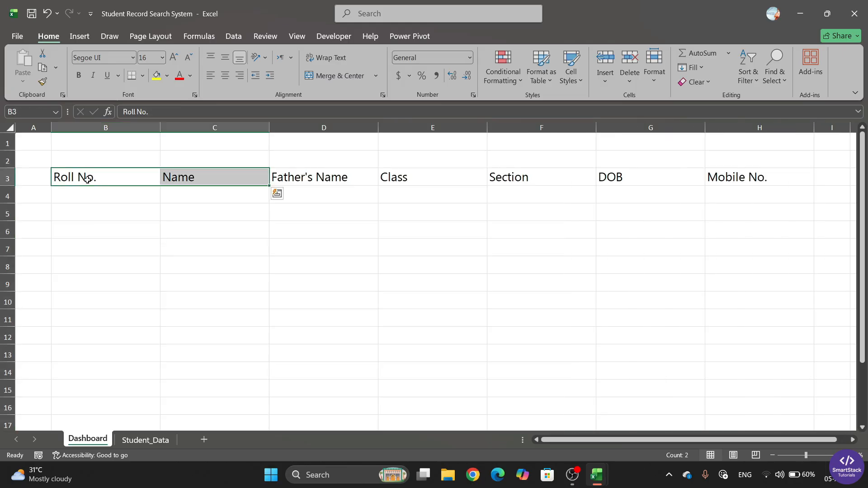
click(6, 178)
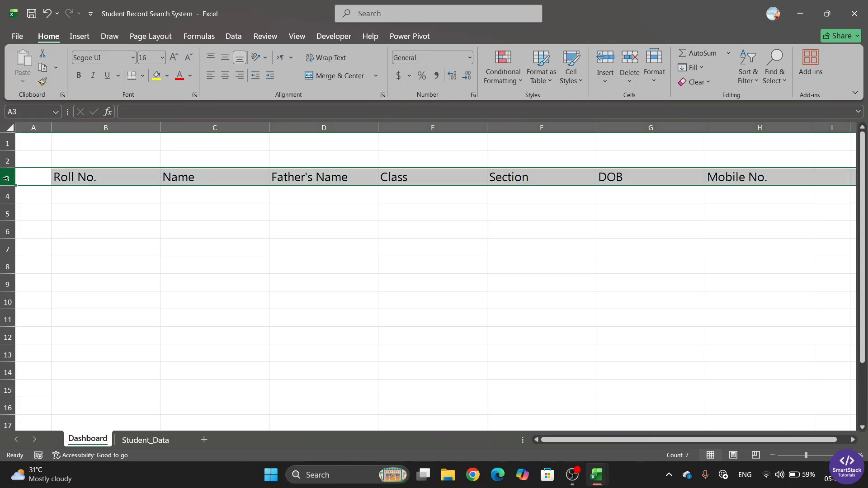
click(79, 75)
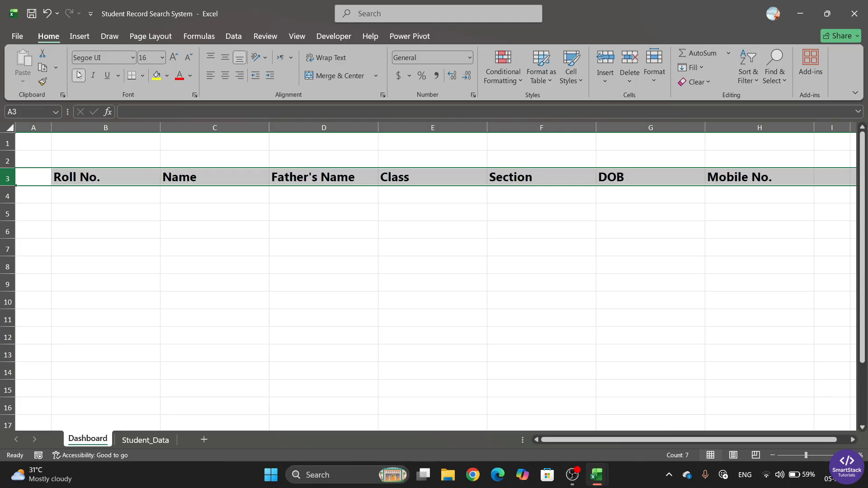
drag(136, 180, 759, 192)
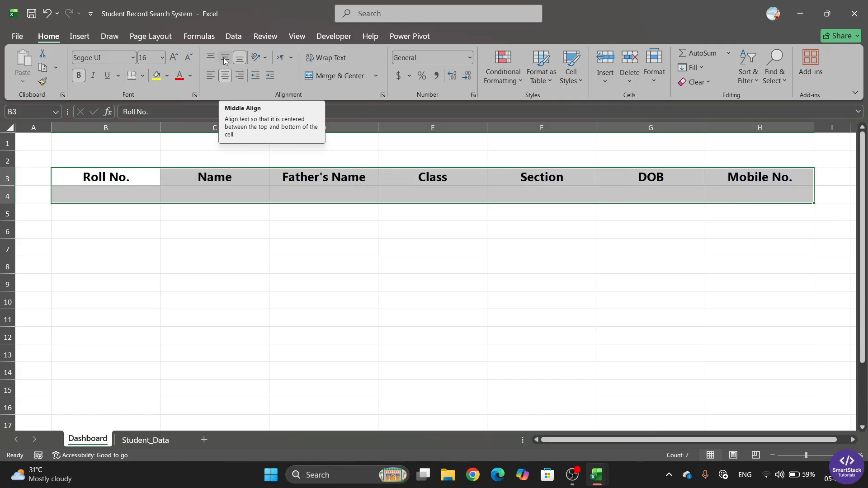
click(223, 58)
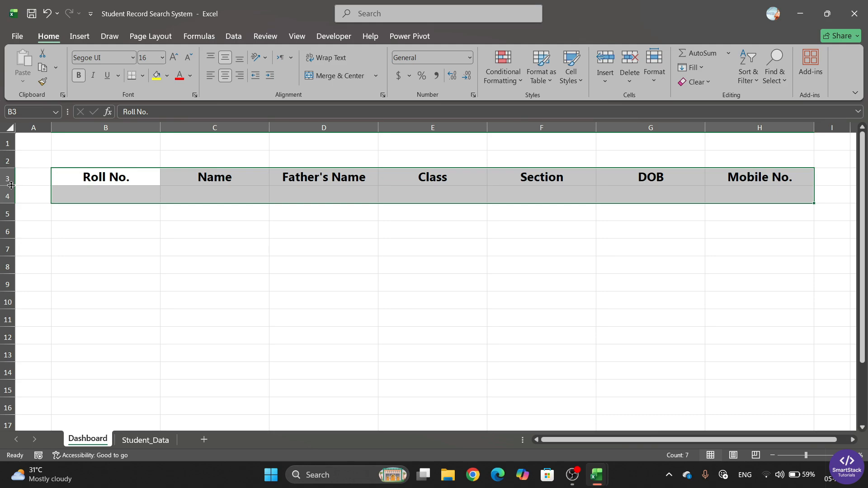
- Increase the height of rows 3 and 4 equally and apply All Borders to B3:H4
drag(12, 185, 12, 236)
drag(97, 190, 762, 210)
click(142, 76)
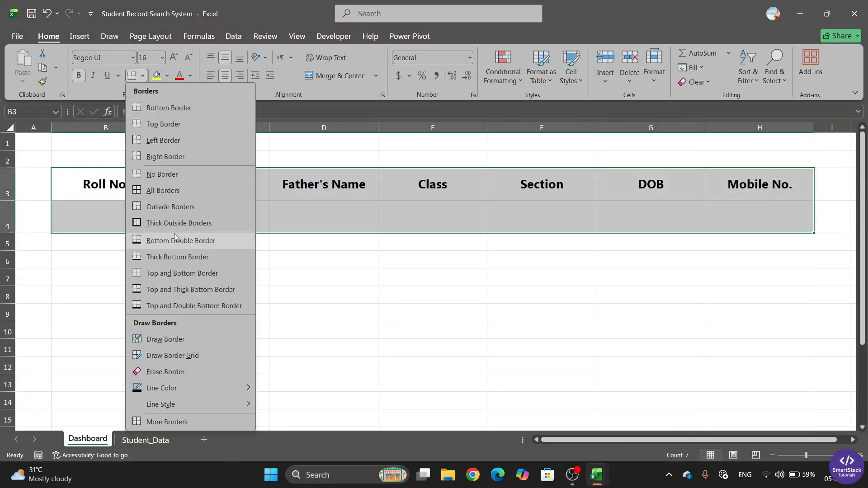
click(163, 191)
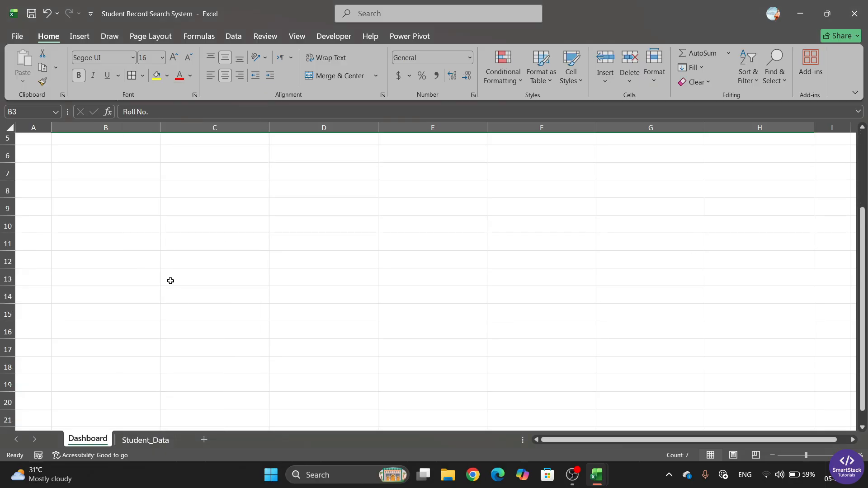
click(174, 240)
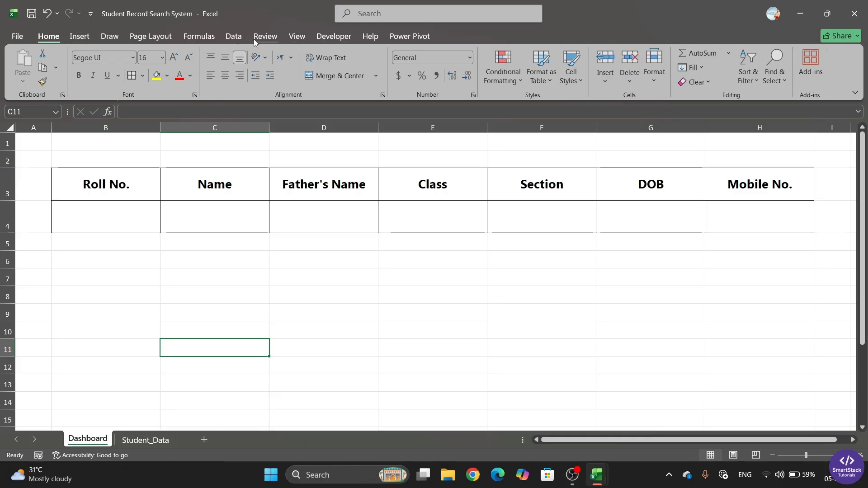
- Hide the gridlines on the Dashboard sheet
click(297, 36)
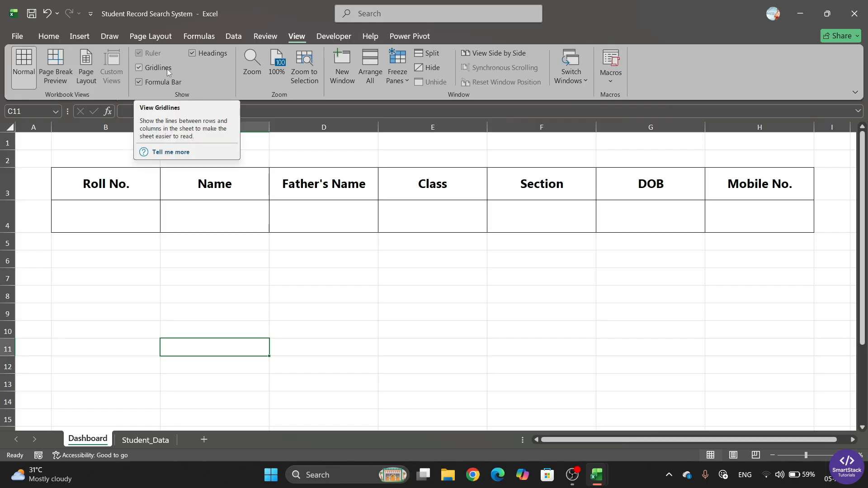
click(139, 67)
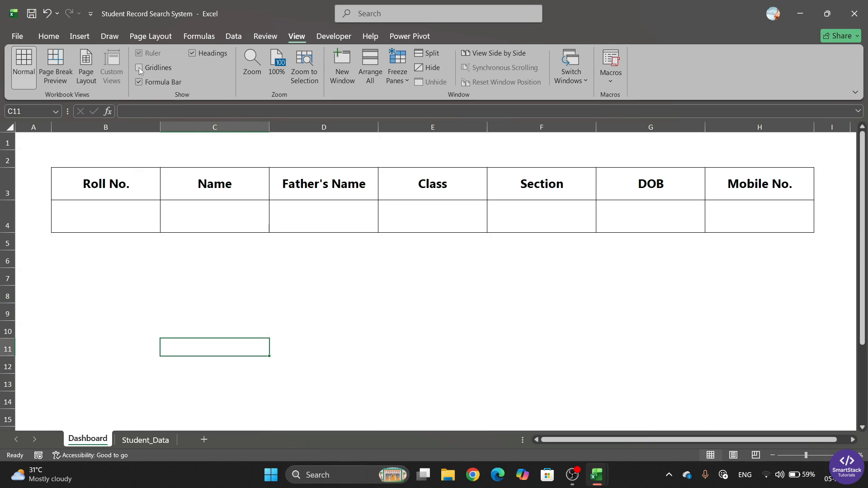
scroll(282, 319, down, 3)
scroll(282, 319, up, 3)
- Review the Roll No. column of the Student_Data table from the first record to the last
click(104, 210)
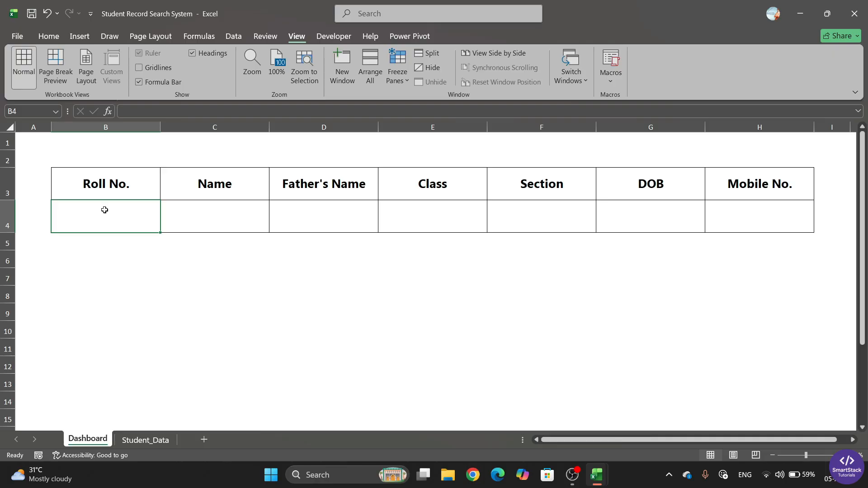
click(138, 440)
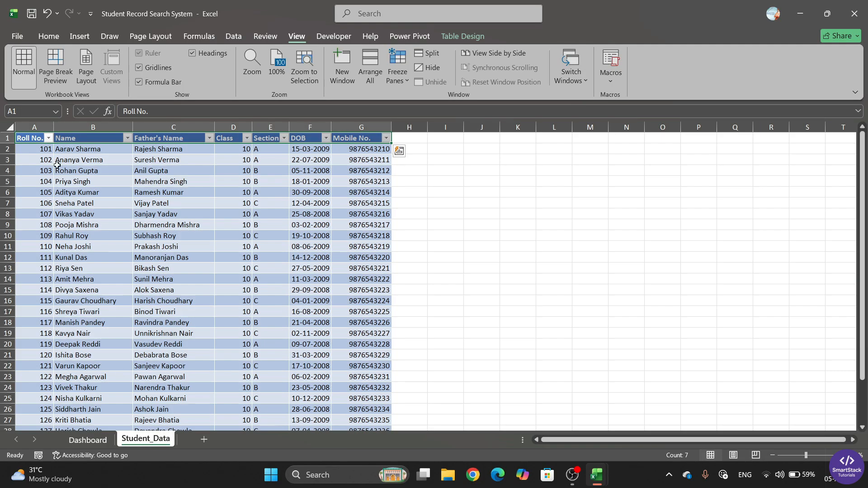
click(46, 151)
scroll(66, 313, down, 4)
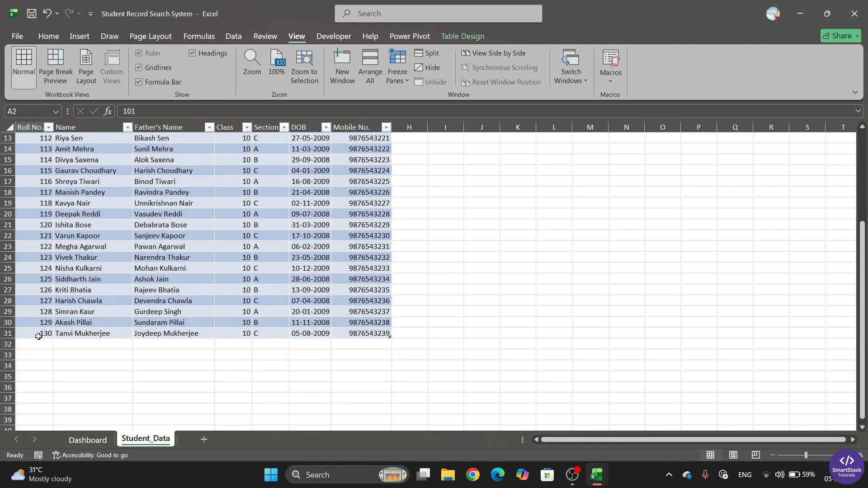
scroll(68, 327, up, 4)
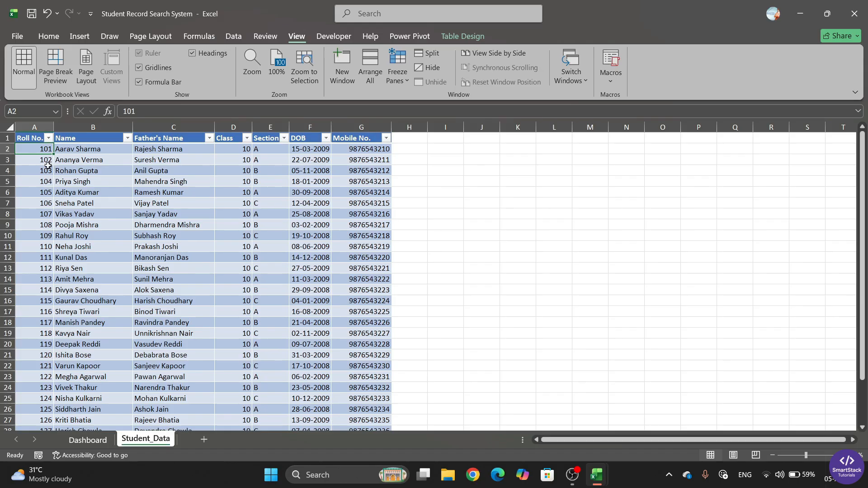
scroll(39, 187, down, 4)
scroll(46, 343, down, 4)
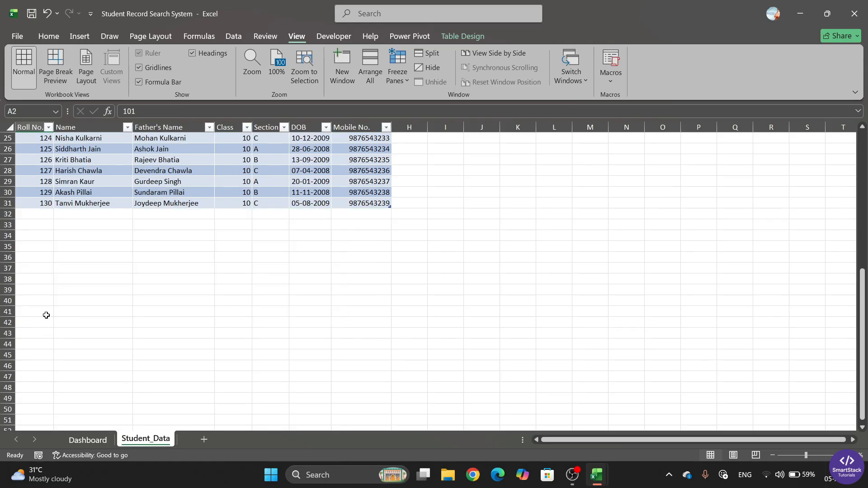
scroll(46, 315, up, 7)
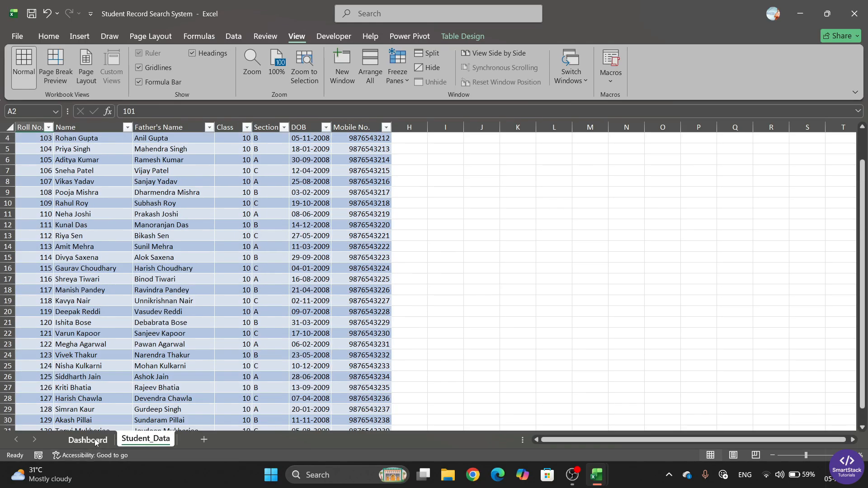
- Enter 101 as a trial roll number in Dashboard cell B4 and clear it again
click(95, 441)
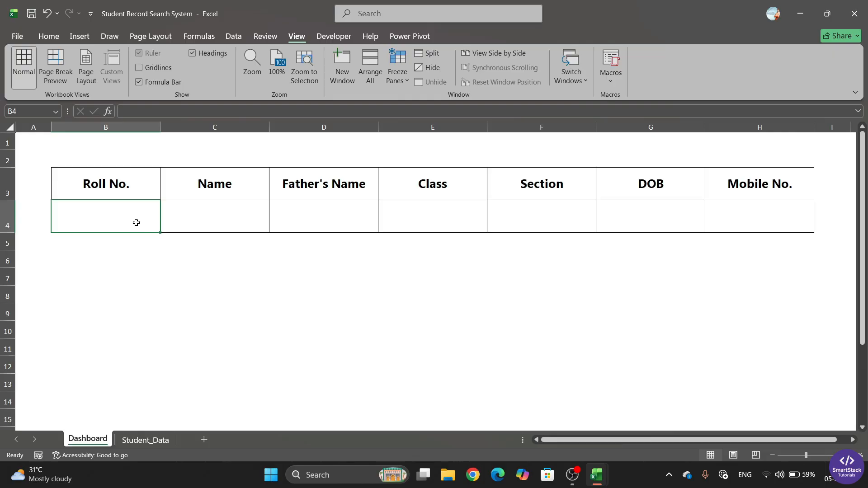
text(101)
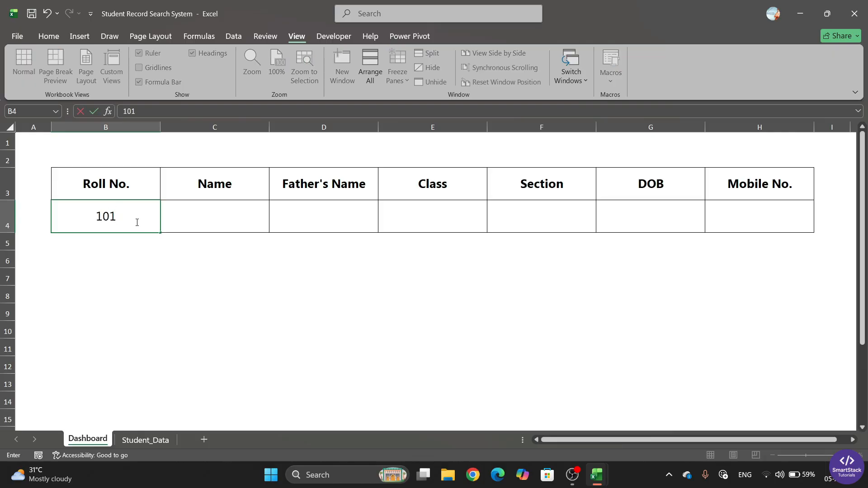
click(185, 218)
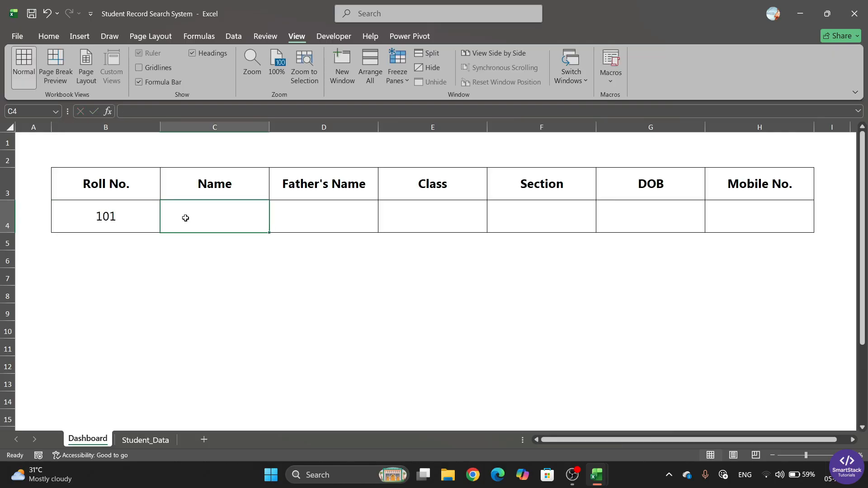
click(136, 218)
click(210, 215)
click(144, 219)
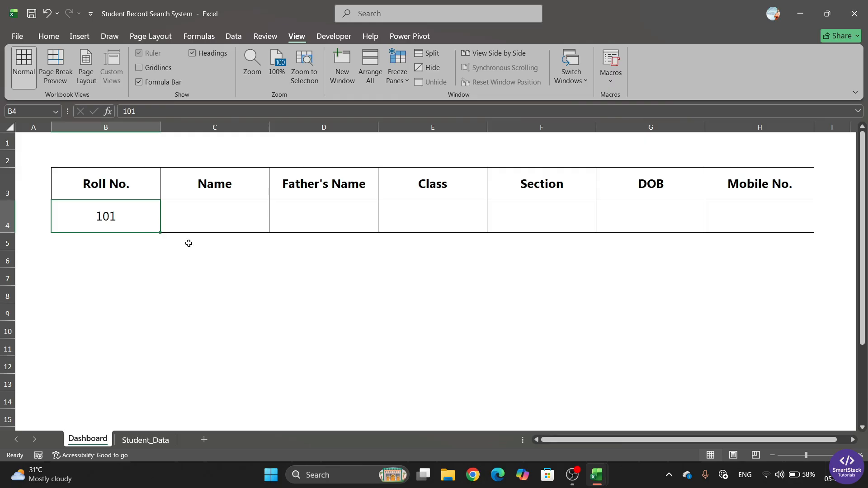
click(141, 441)
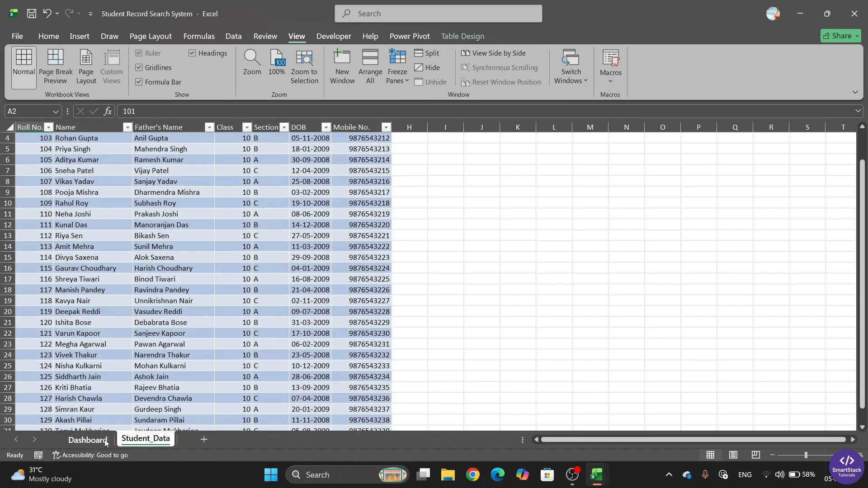
click(84, 440)
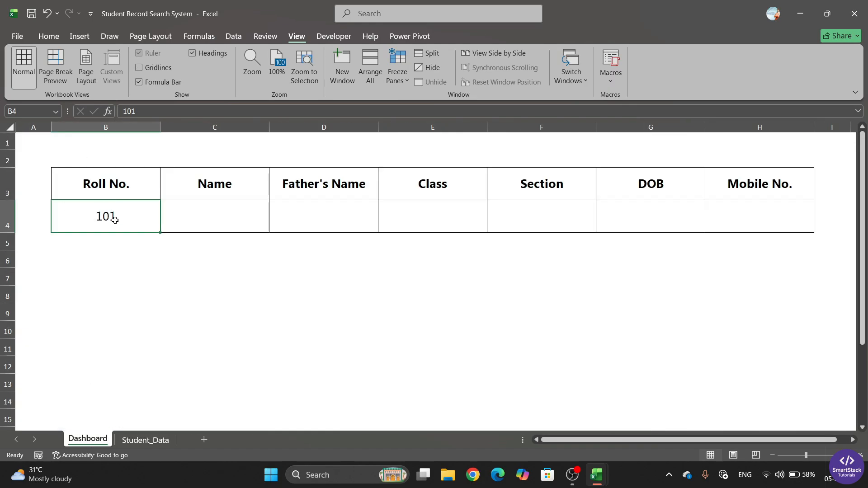
key(Delete)
click(174, 210)
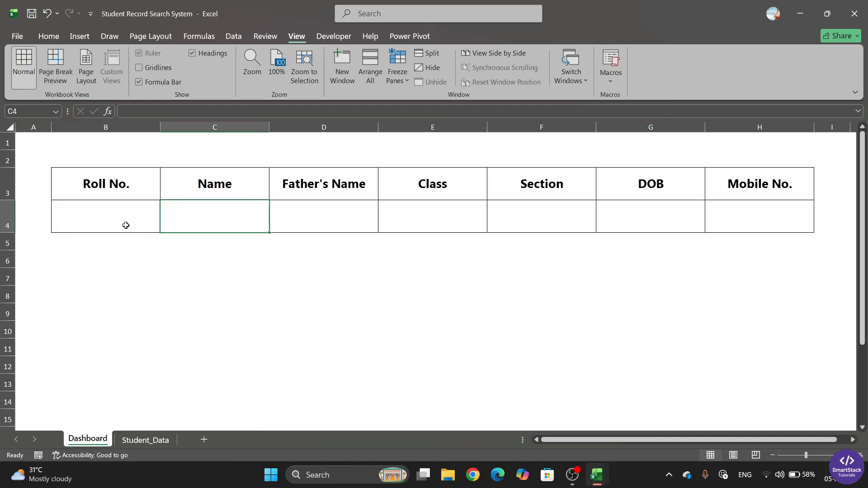
- Start a data validation rule on Dashboard cell B4 that allows values from a List
click(127, 219)
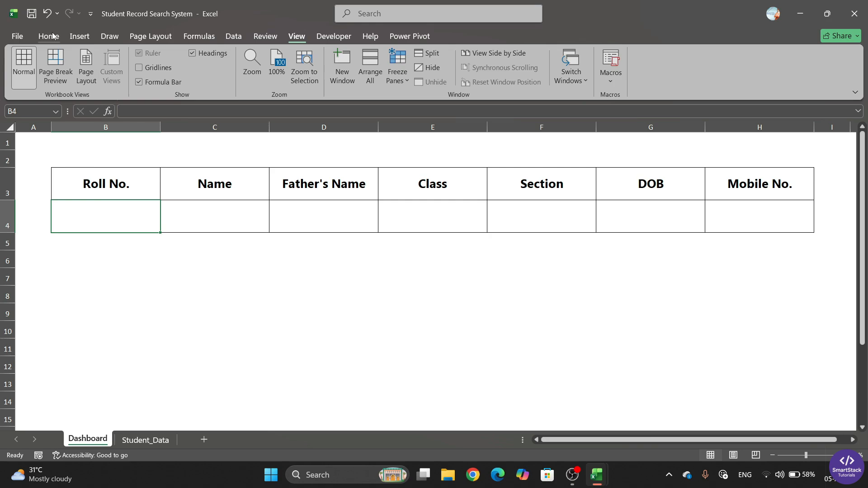
click(234, 36)
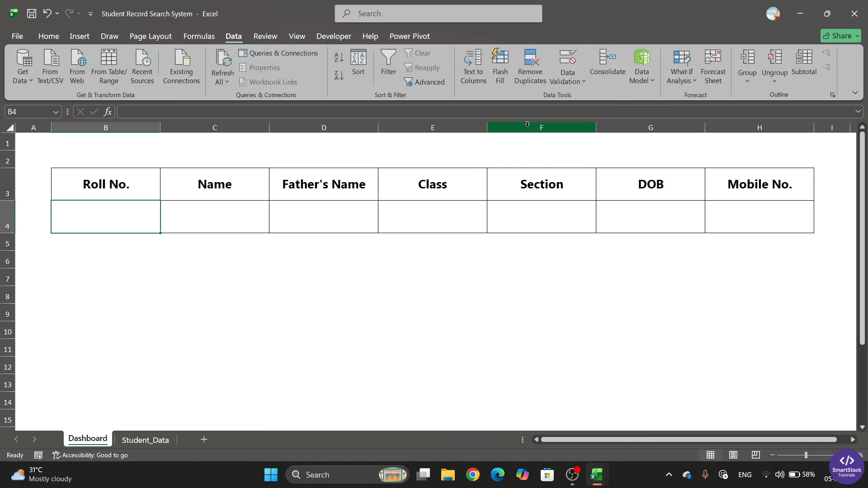
click(576, 82)
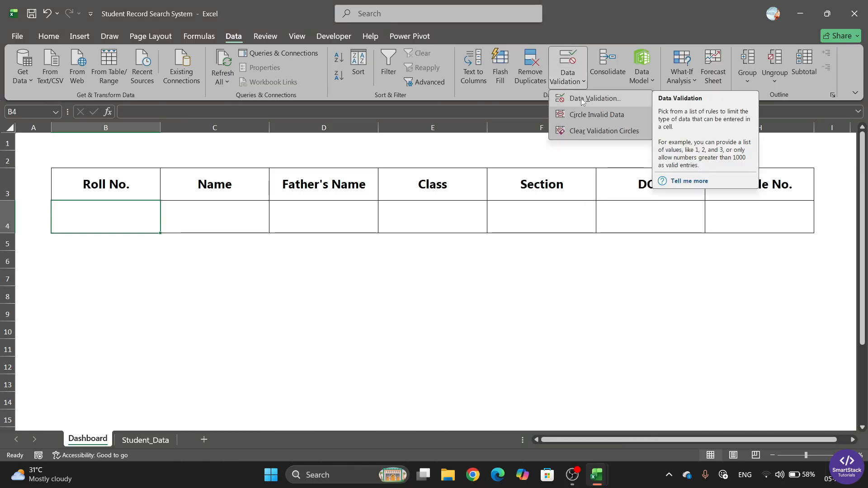
click(581, 99)
drag(361, 47, 485, 87)
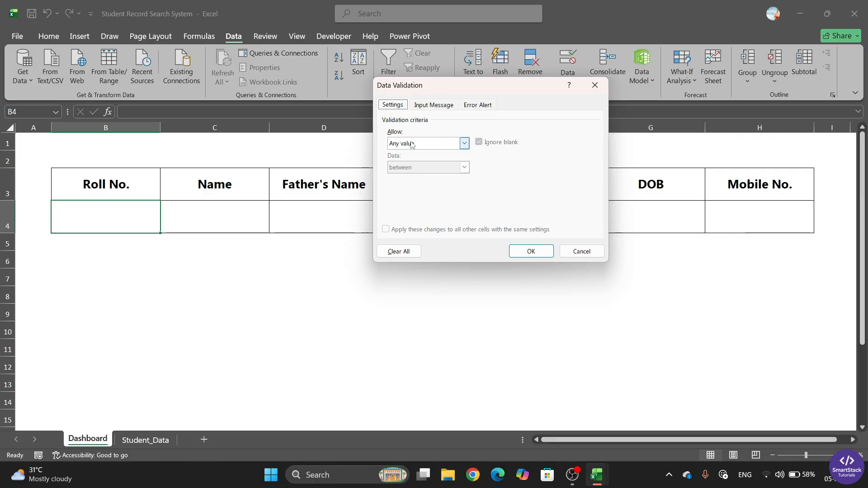
click(464, 144)
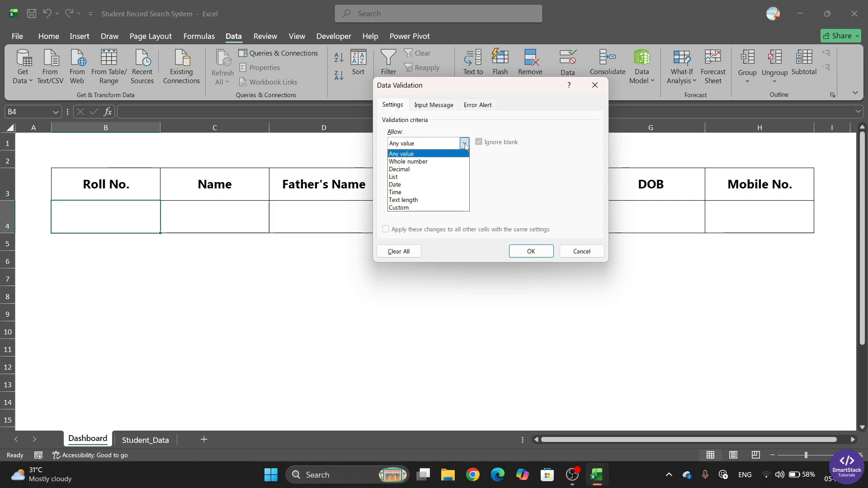
click(405, 177)
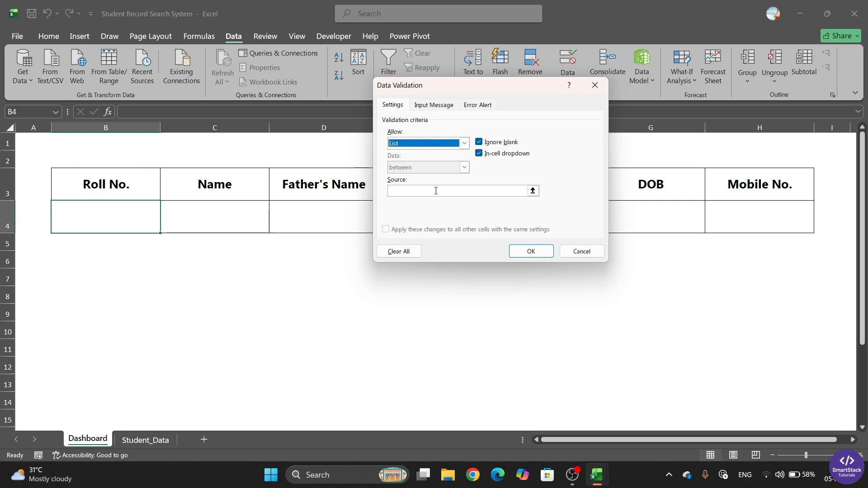
- Set the list source to =Student_Data!$A$2:$A$31 and apply the validation rule
click(396, 189)
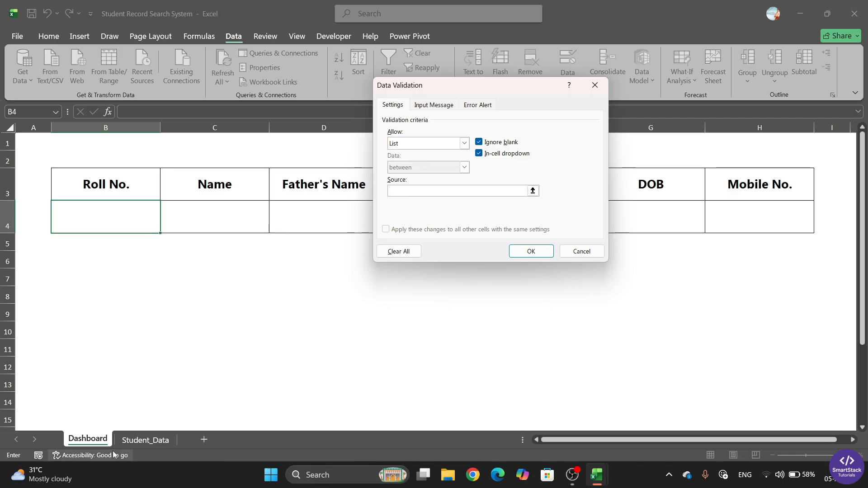
click(128, 440)
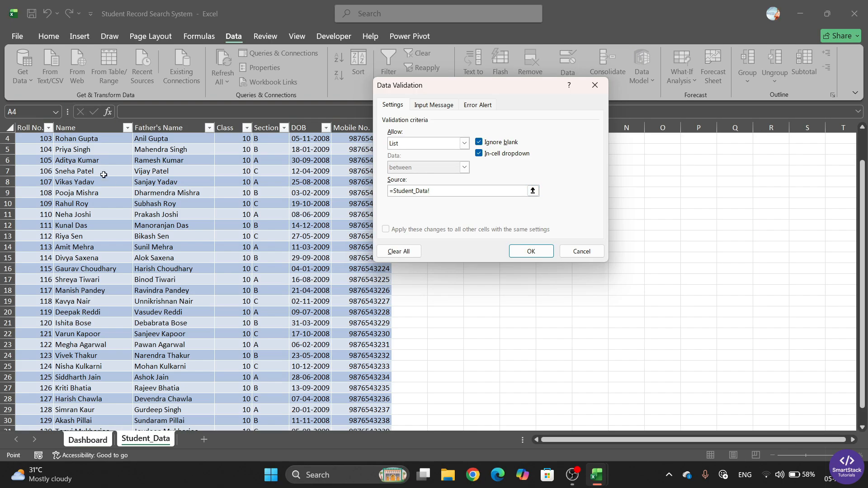
click(35, 149)
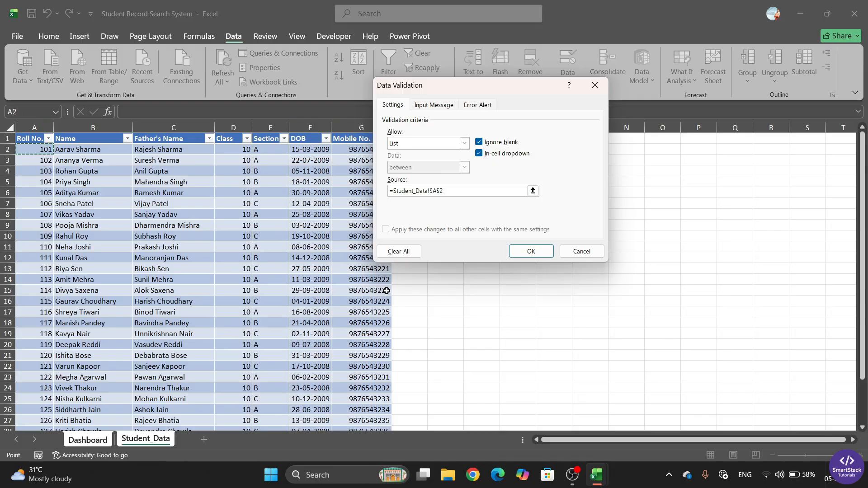
key(ctrl+shift+Down)
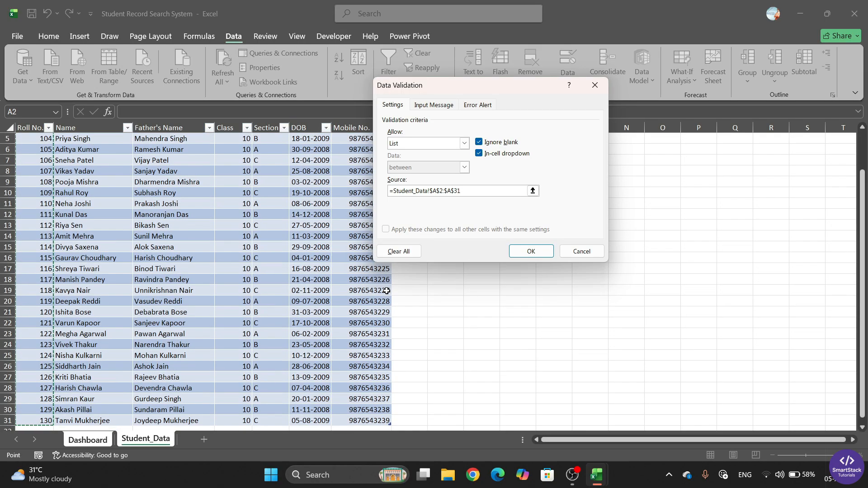
click(531, 251)
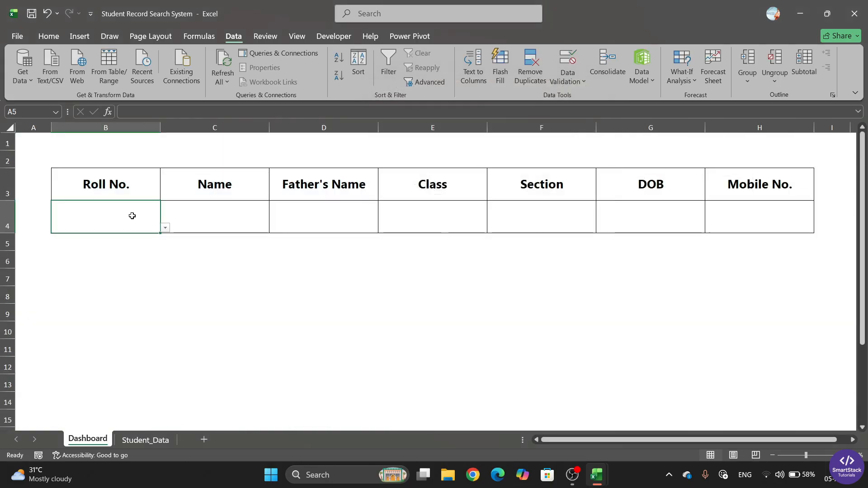
- Browse the whole roll number list offered in Dashboard cell B4 and choose 102
click(166, 228)
scroll(106, 290, down, 5)
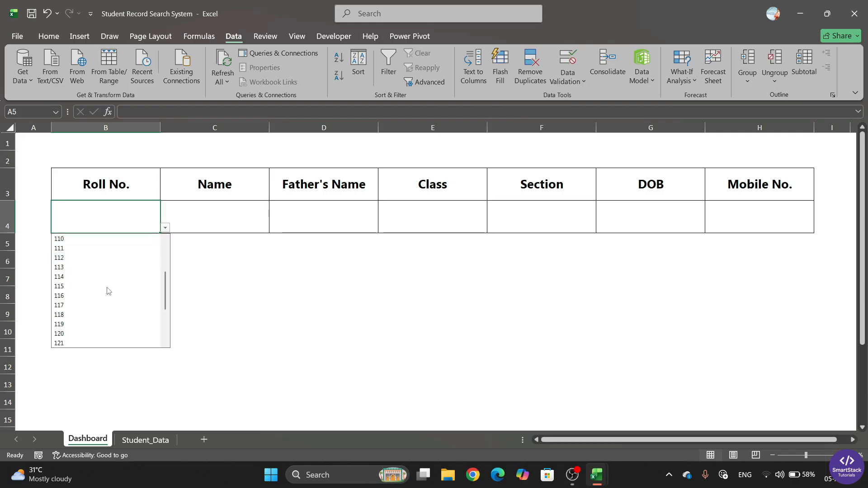
scroll(107, 294, up, 5)
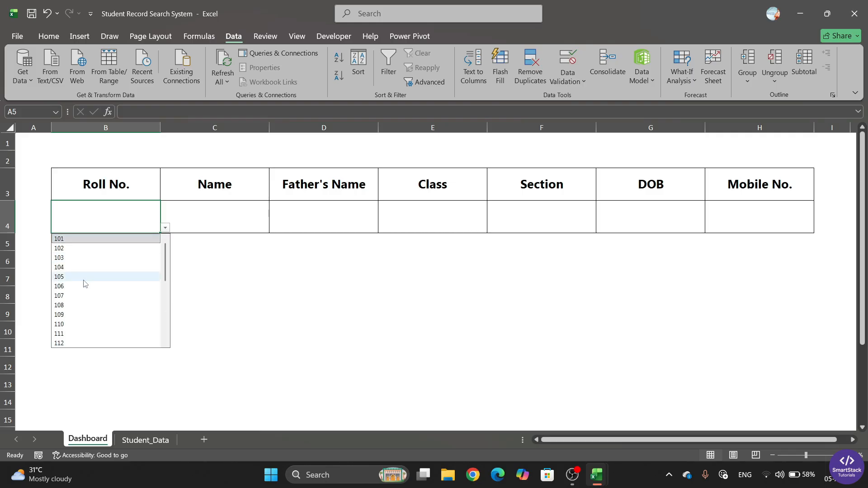
scroll(88, 289, down, 2)
scroll(91, 310, down, 4)
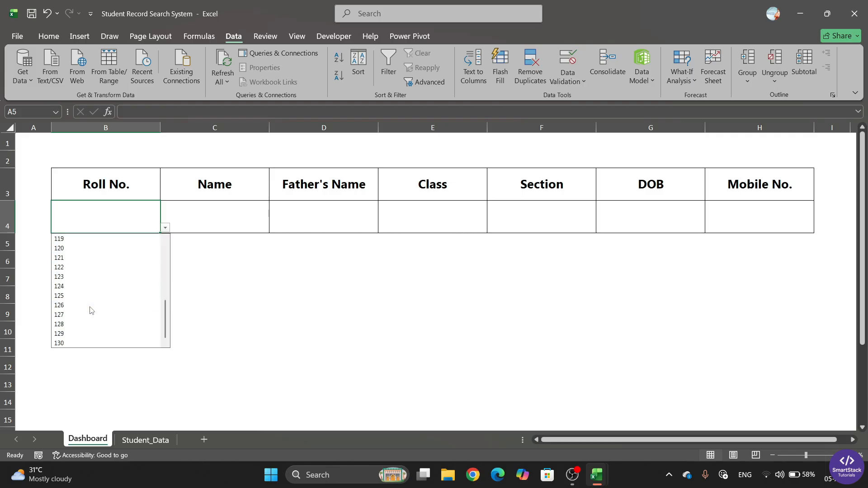
scroll(89, 308, up, 6)
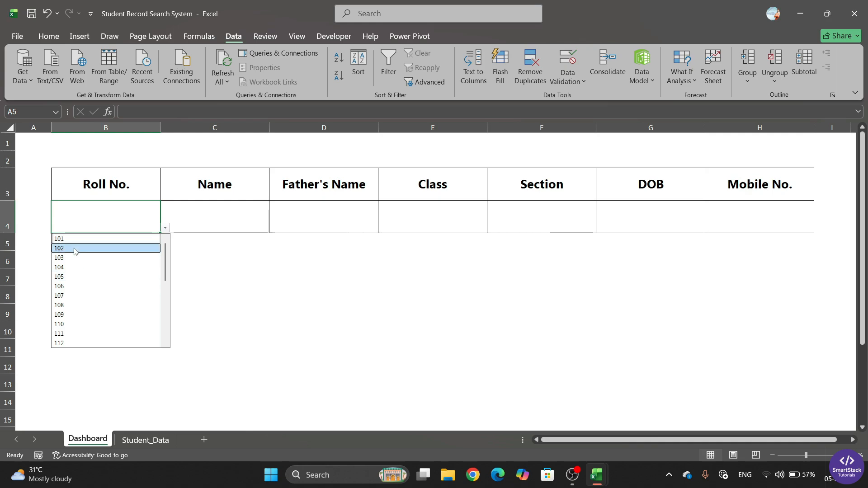
click(75, 248)
- Try other roll numbers in B4 by choosing 105 and then 107 from its list
click(166, 228)
click(121, 275)
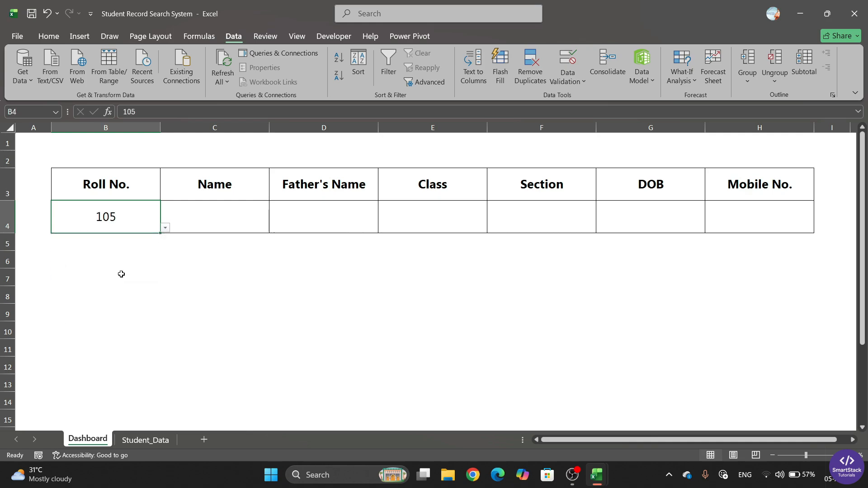
click(165, 228)
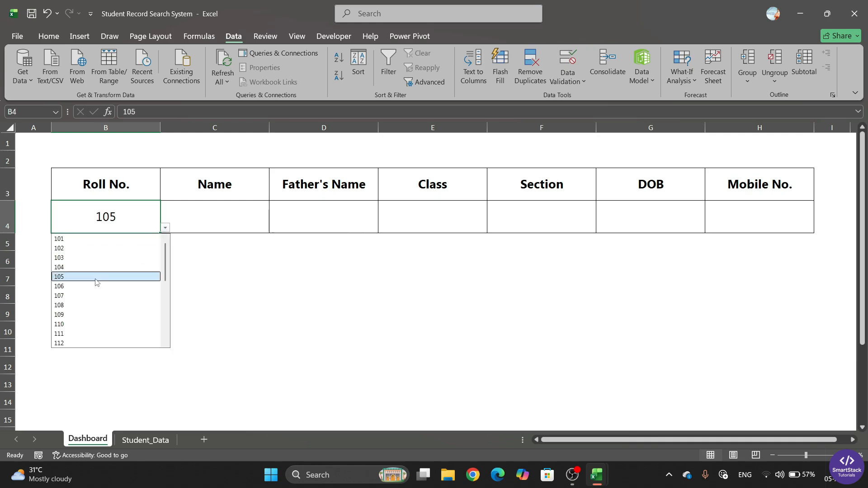
click(91, 296)
click(181, 209)
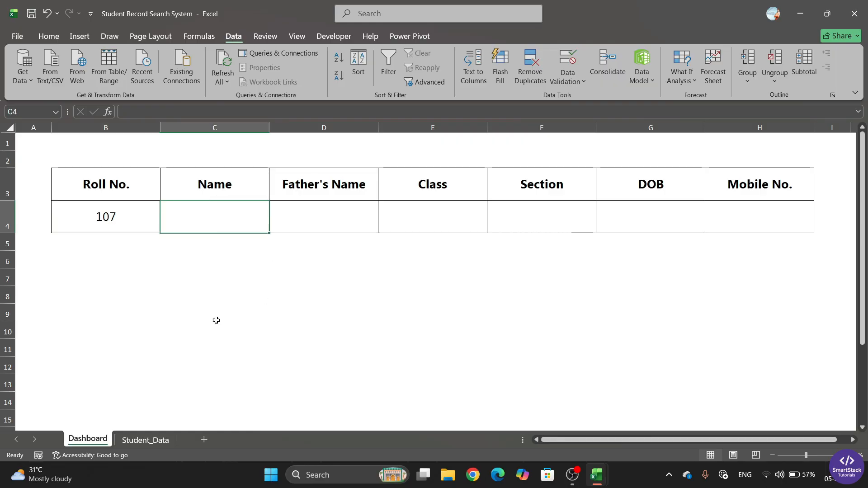
click(132, 215)
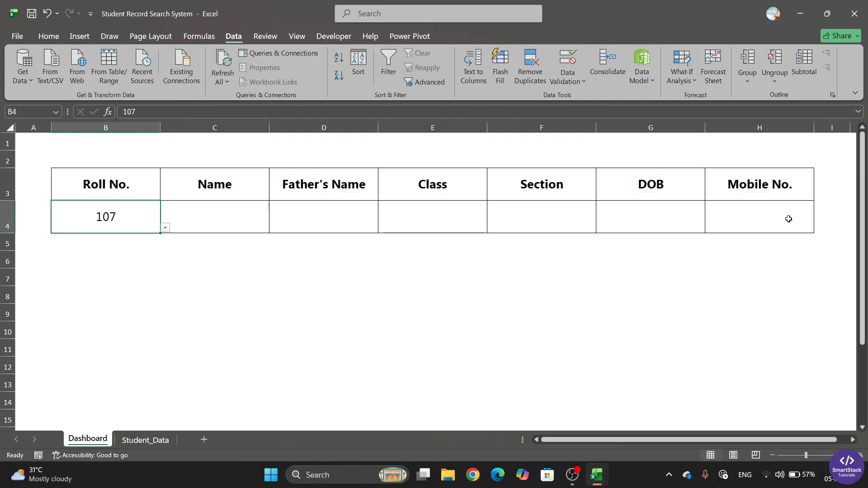
- Begin a VLOOKUP formula in Name cell C4 with B4 as the lookup value
click(238, 215)
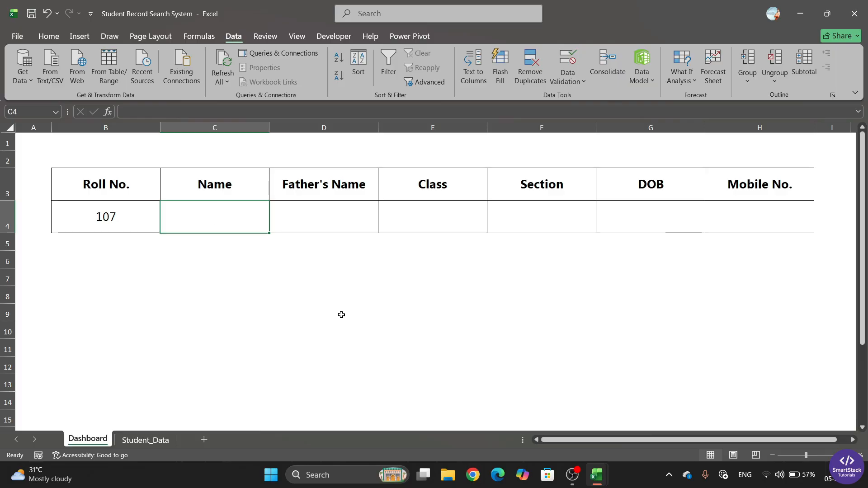
text(=)
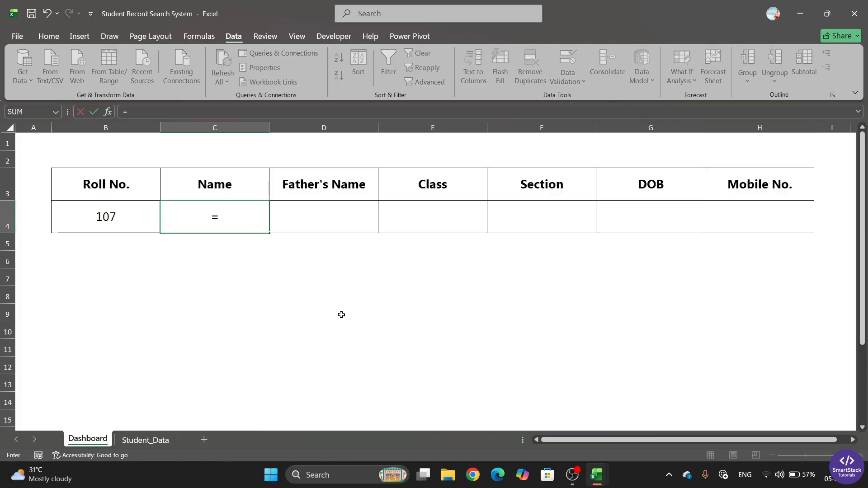
text(vl)
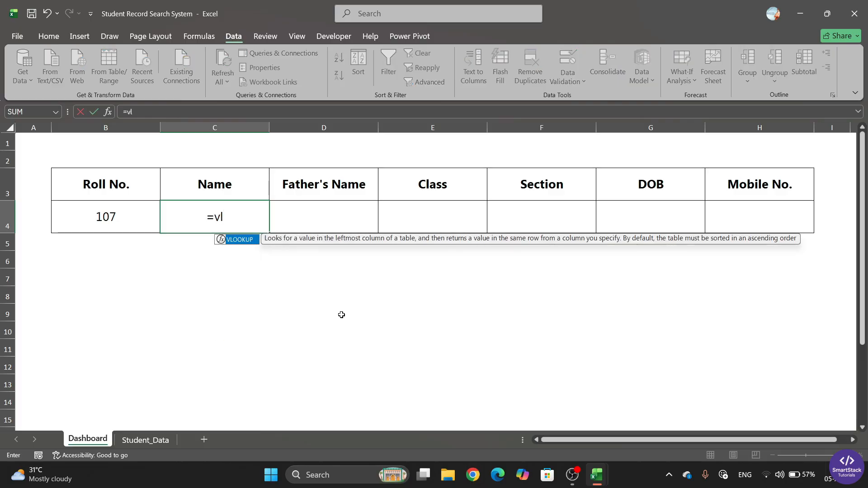
double_click(242, 244)
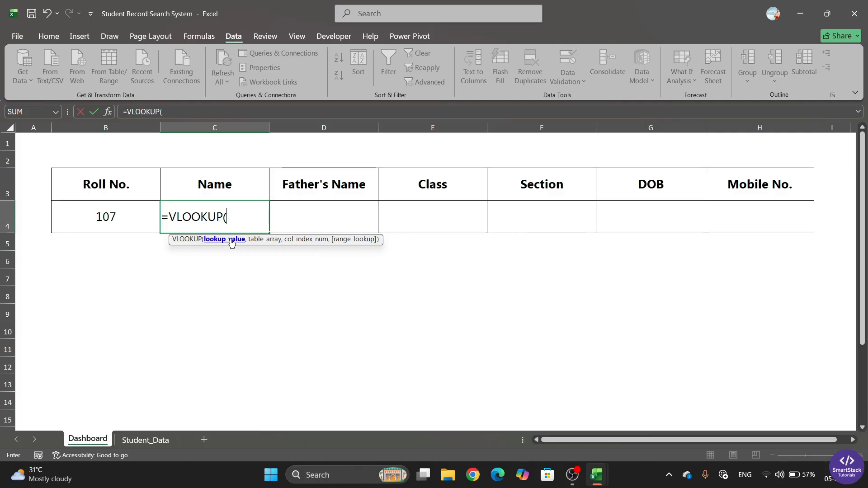
click(116, 216)
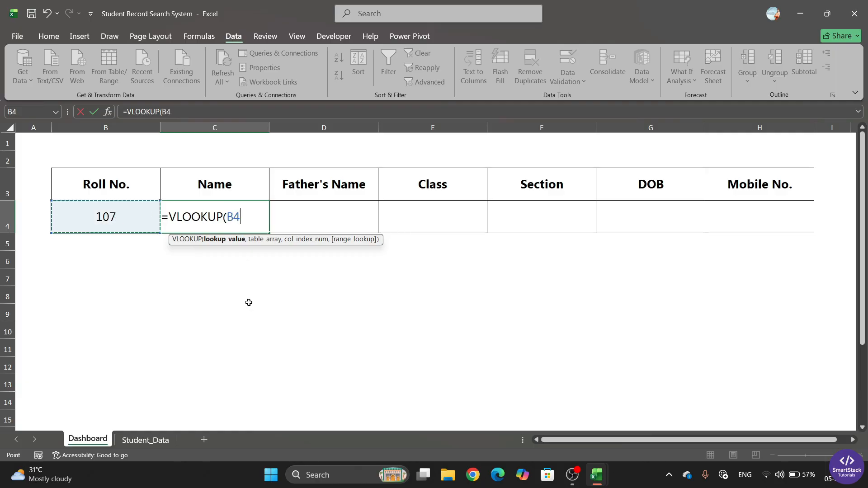
text(,)
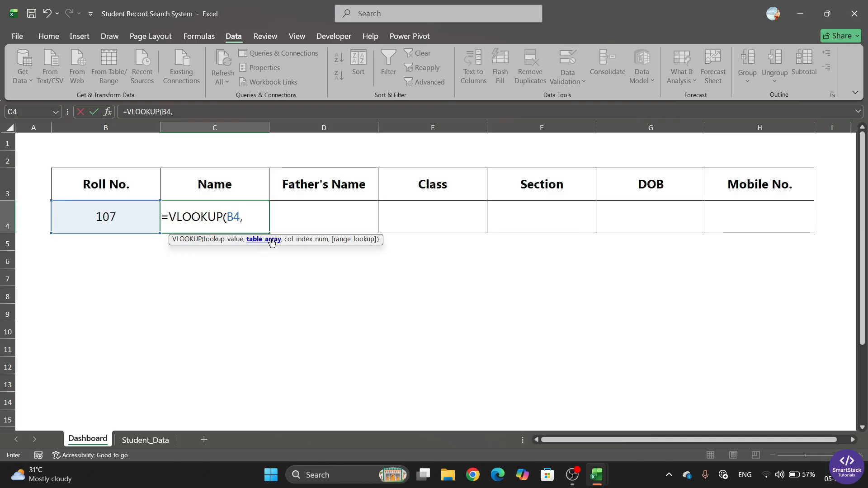
- Use all student records on the Student_Data sheet (Table1) as the VLOOKUP table array
click(146, 440)
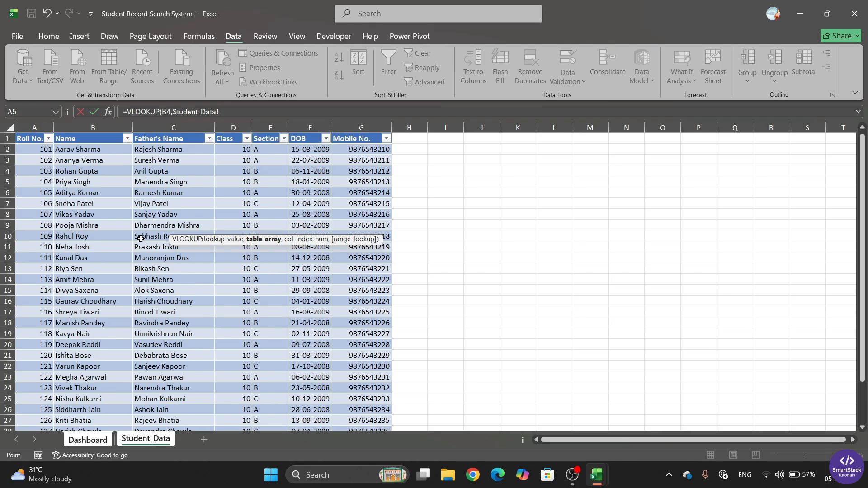
drag(33, 151, 389, 152)
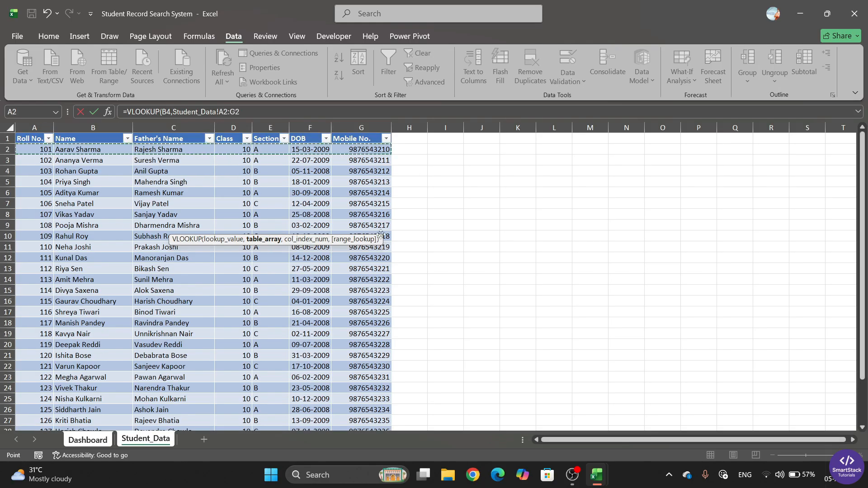
key(ctrl+shift+Down)
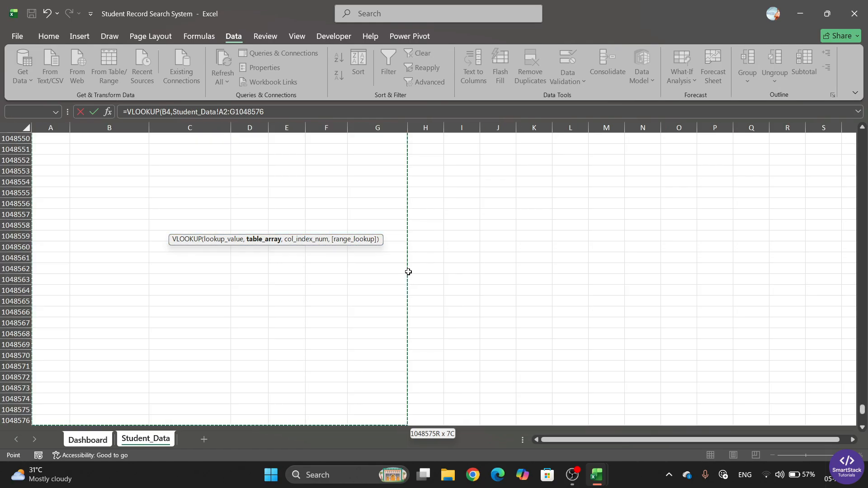
scroll(408, 271, up, 10)
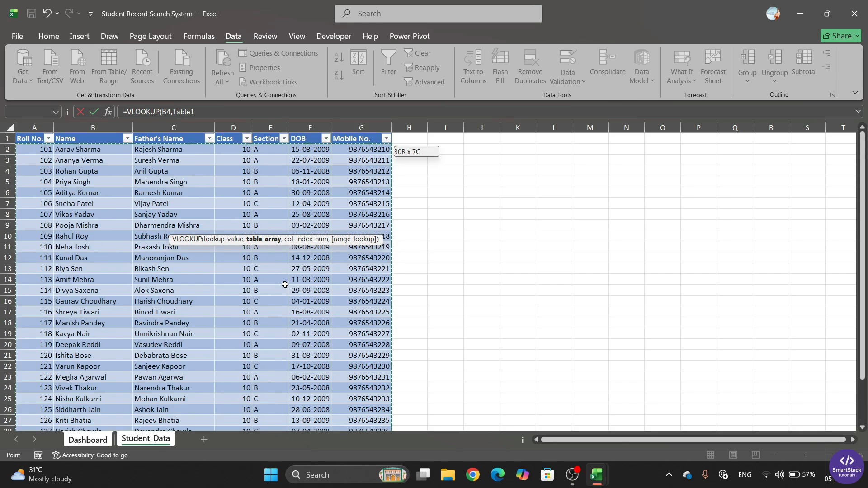
text(,)
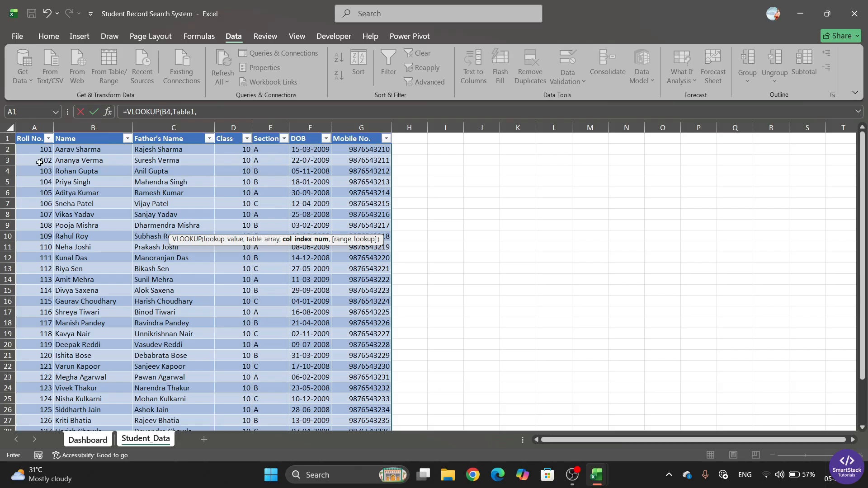
- Complete the formula as =VLOOKUP(B4,Table1,2,0) with column index 2 and exact match 0
click(207, 112)
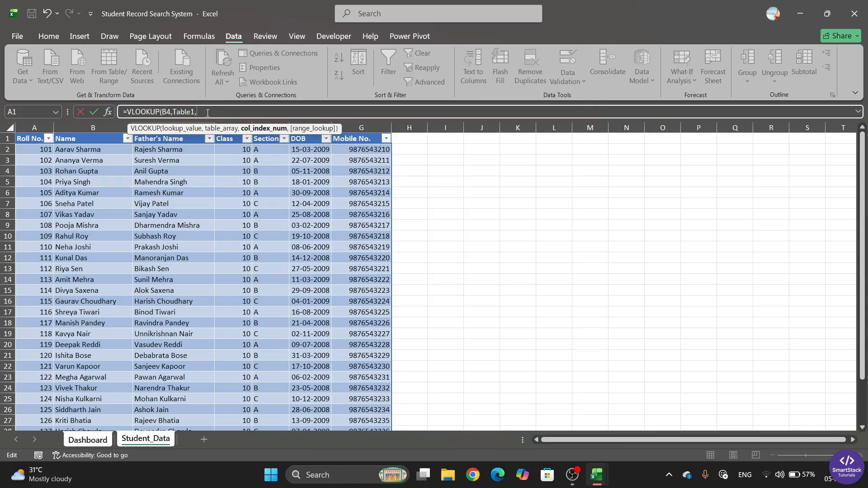
text(2,0)
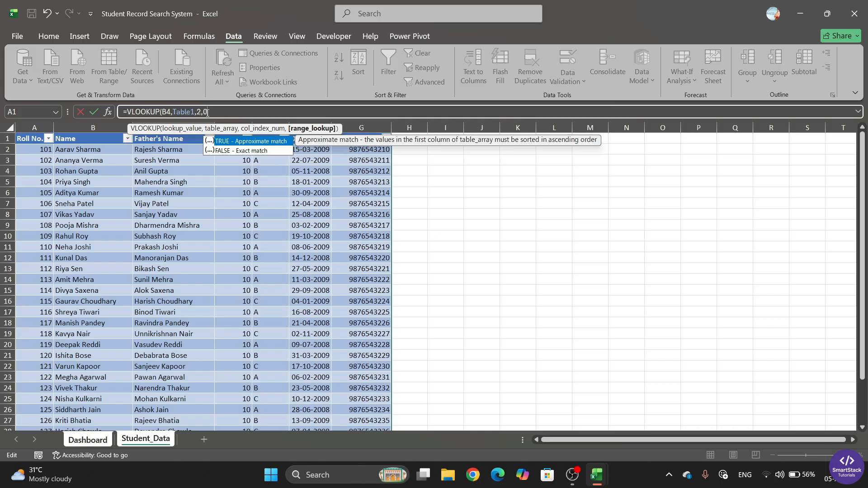
text())
key(Return)
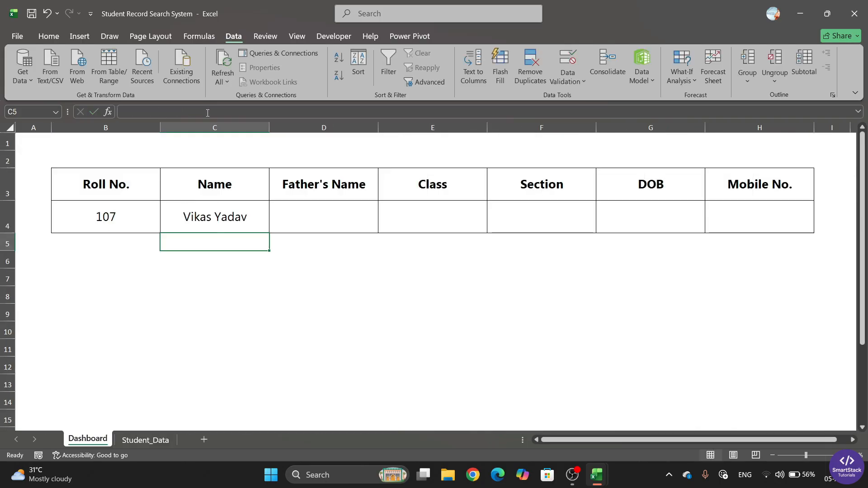
- Choose roll number 105 in B4 to test the Name lookup
click(164, 222)
click(120, 223)
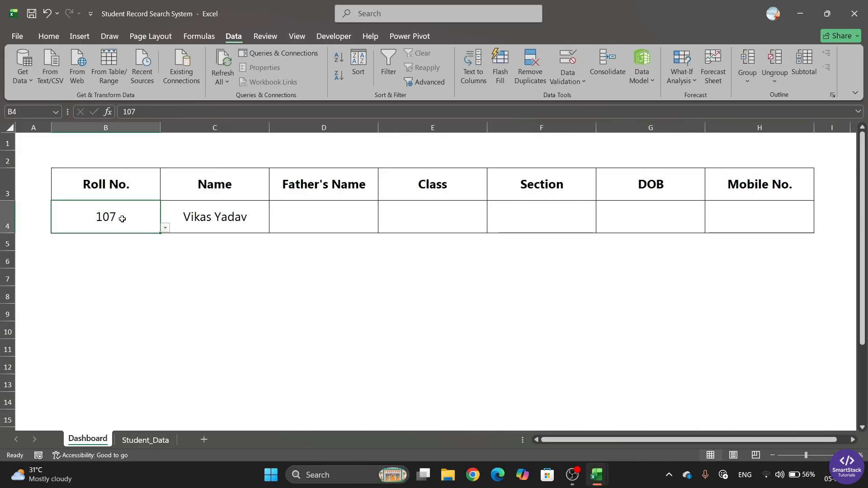
click(166, 229)
click(81, 248)
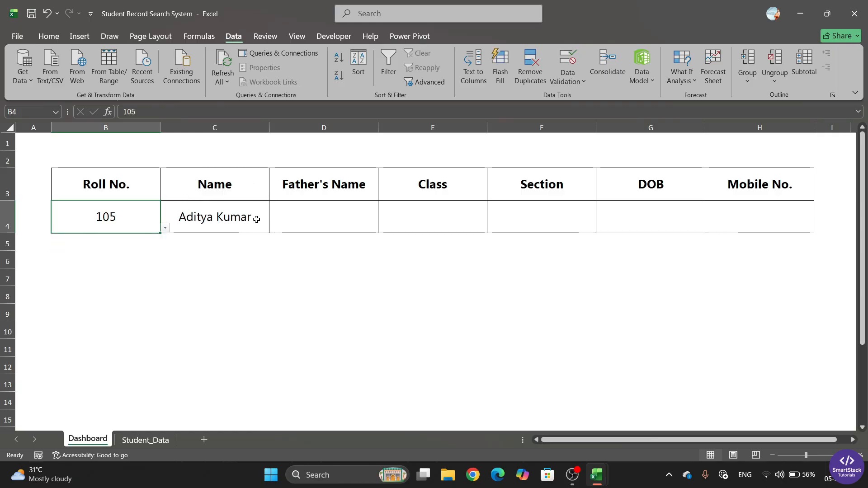
- Check the name for roll number 105 on the Student_Data sheet against the Dashboard result
click(145, 439)
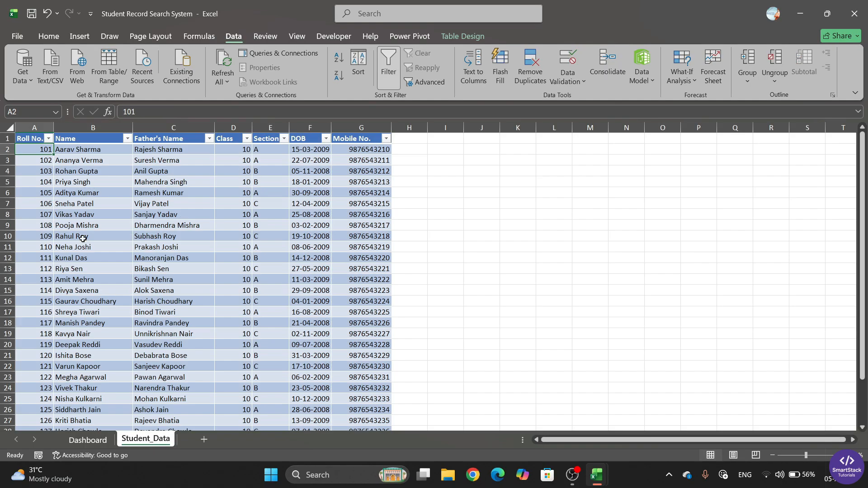
click(39, 196)
click(93, 193)
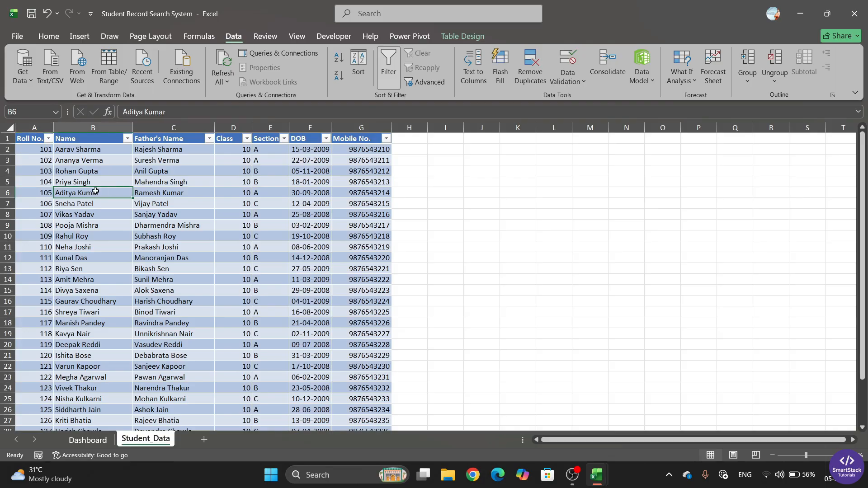
click(87, 439)
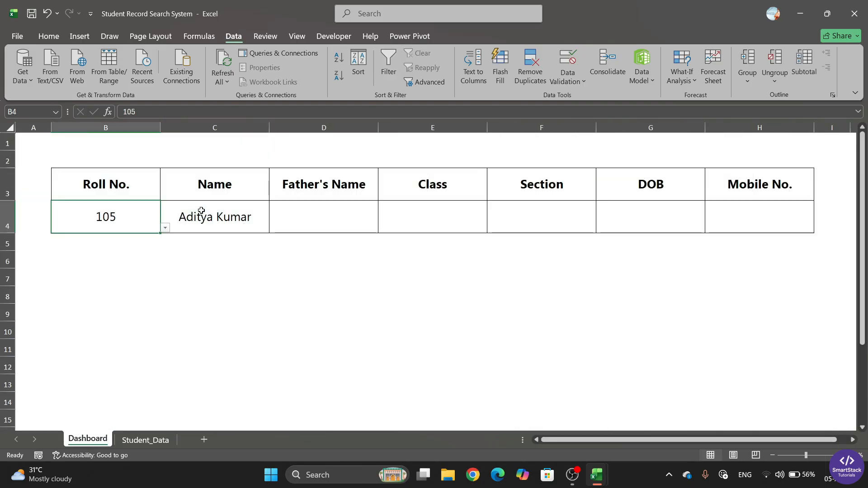
- Choose roll number 102 in B4 and compare the retrieved name with its Student_Data record
click(166, 229)
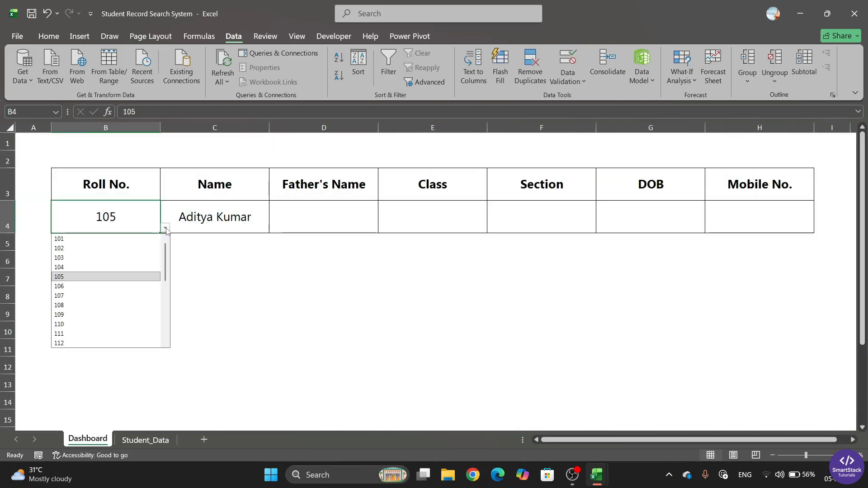
click(68, 249)
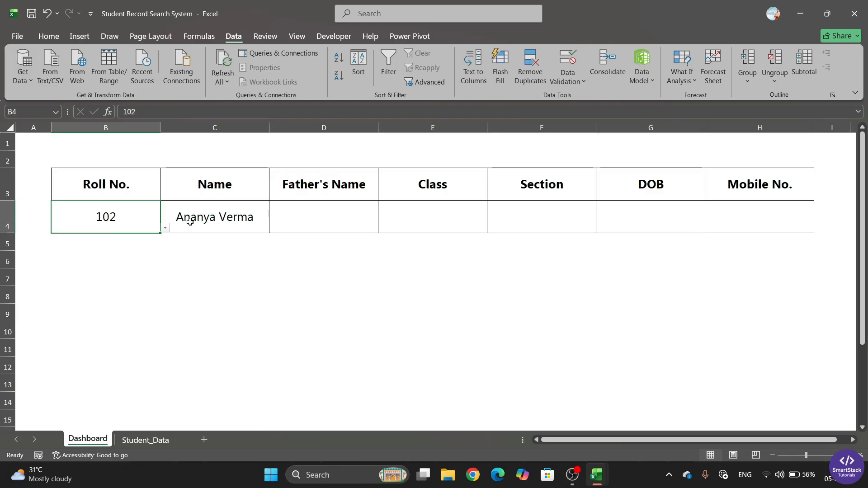
click(190, 222)
click(144, 439)
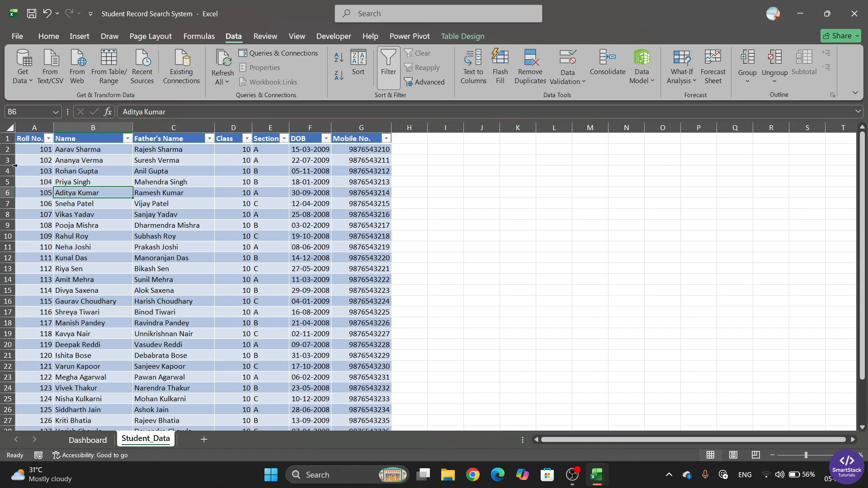
click(49, 161)
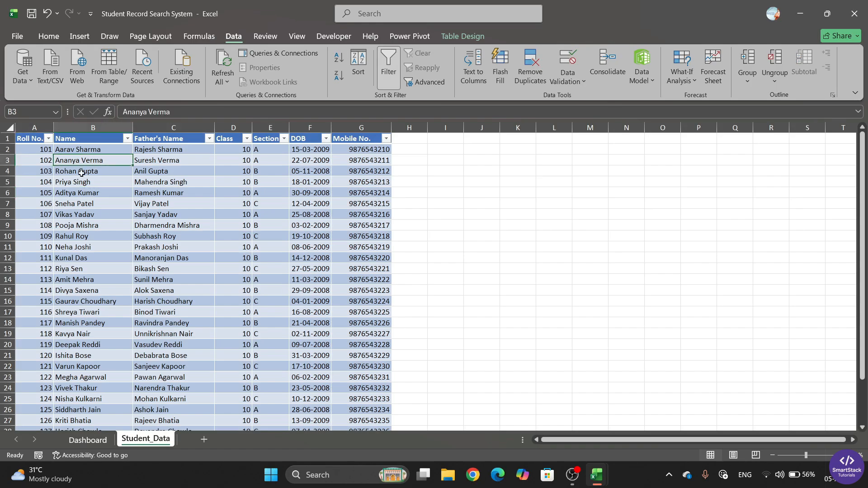
click(90, 439)
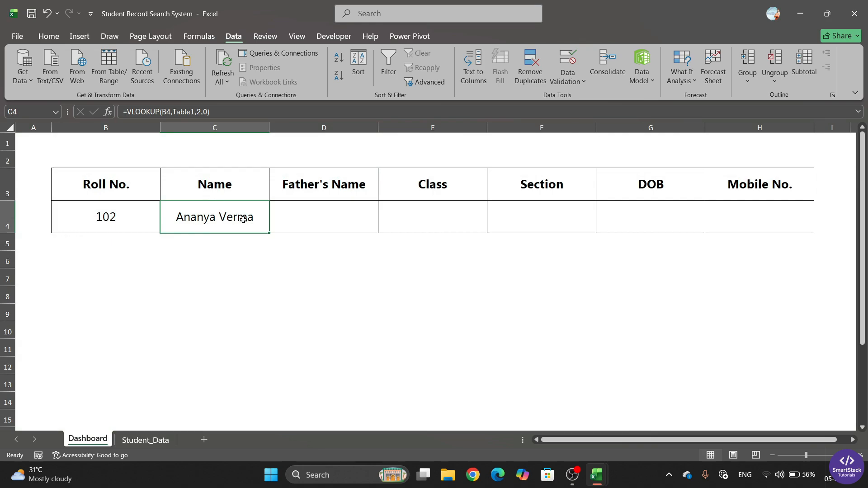
- Try to fill the Name formula from C4 into the Father's Name cell D4 with its relative lookup reference
click(336, 216)
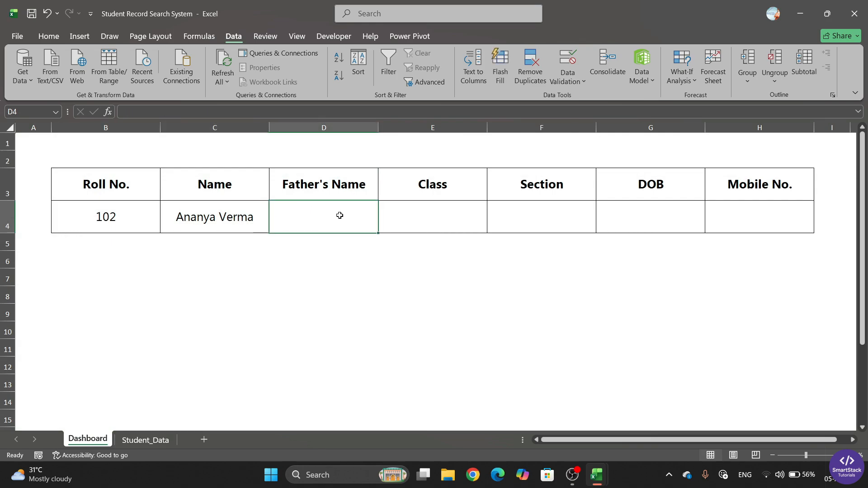
click(243, 215)
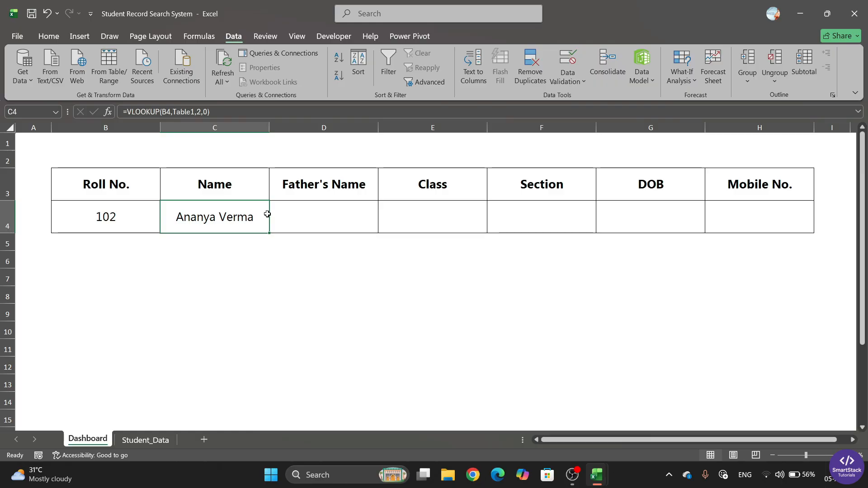
click(287, 218)
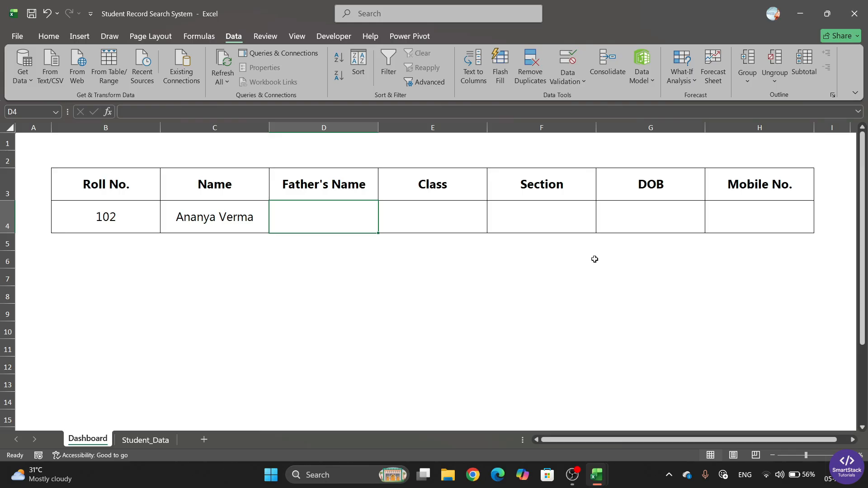
click(751, 212)
click(324, 217)
click(203, 208)
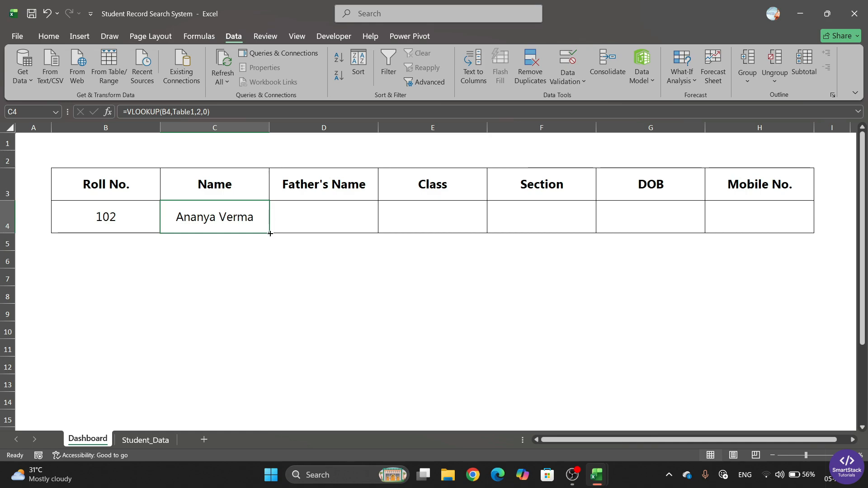
drag(270, 233, 351, 228)
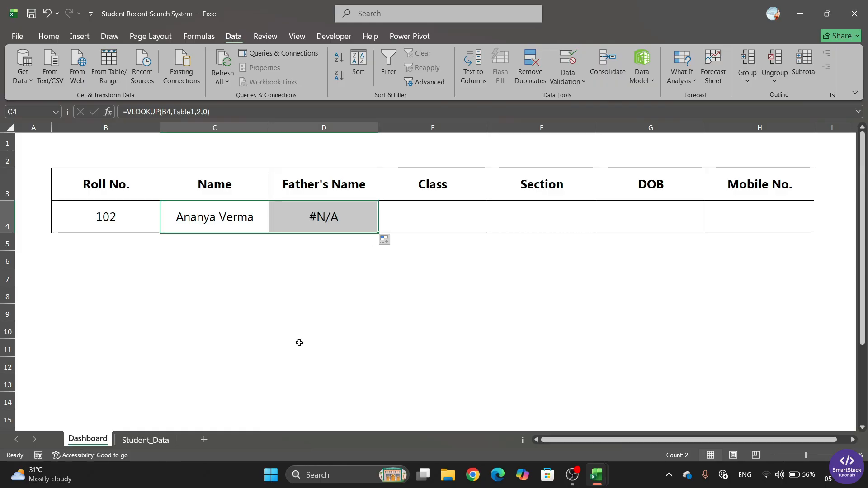
- Compare the lookup value references in the C4 and D4 VLOOKUP formulas
click(319, 216)
click(245, 220)
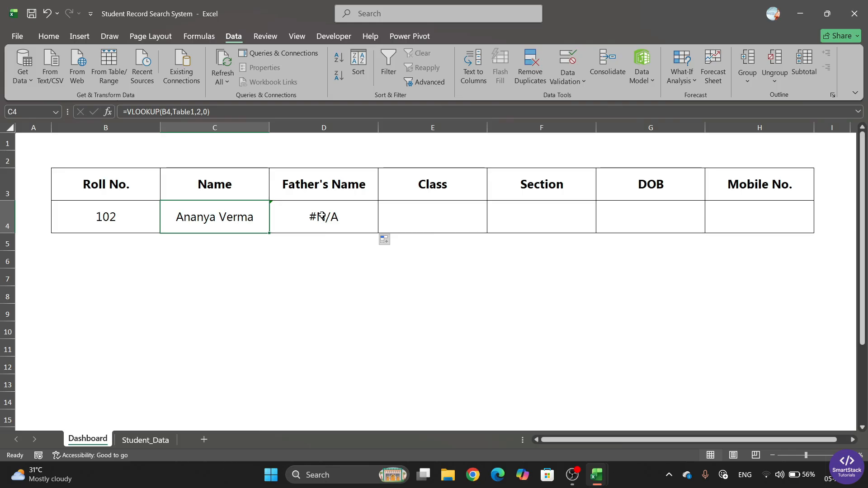
click(322, 214)
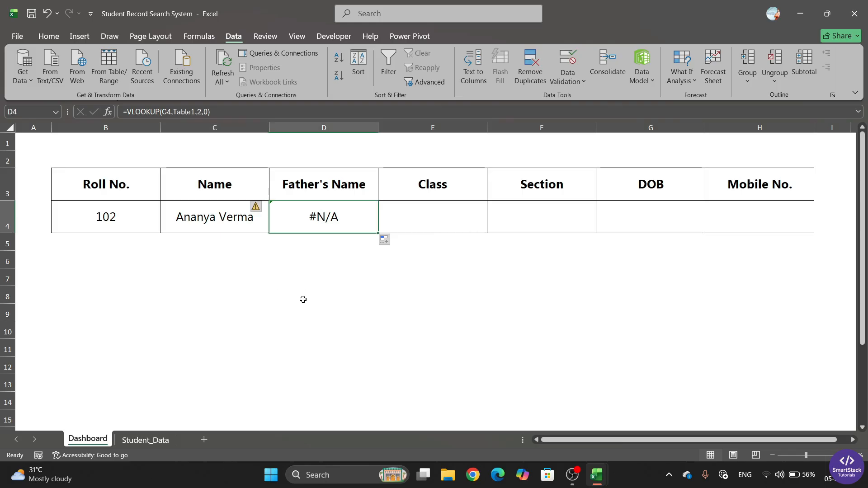
click(222, 220)
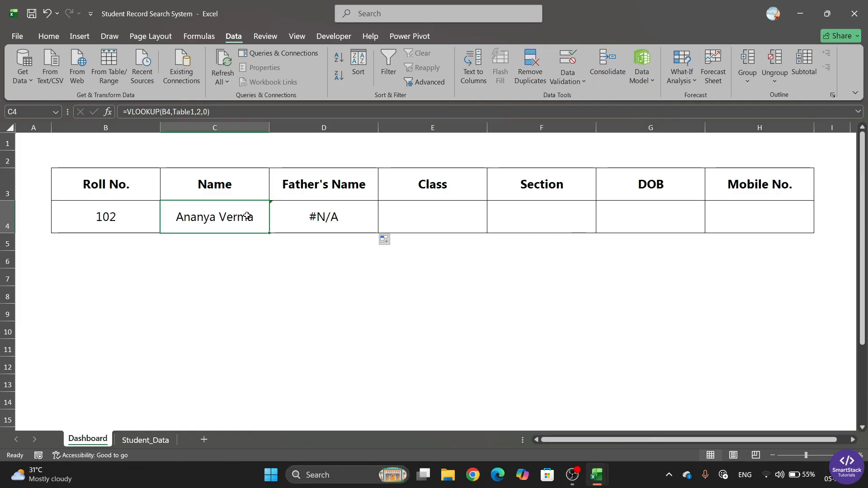
click(305, 215)
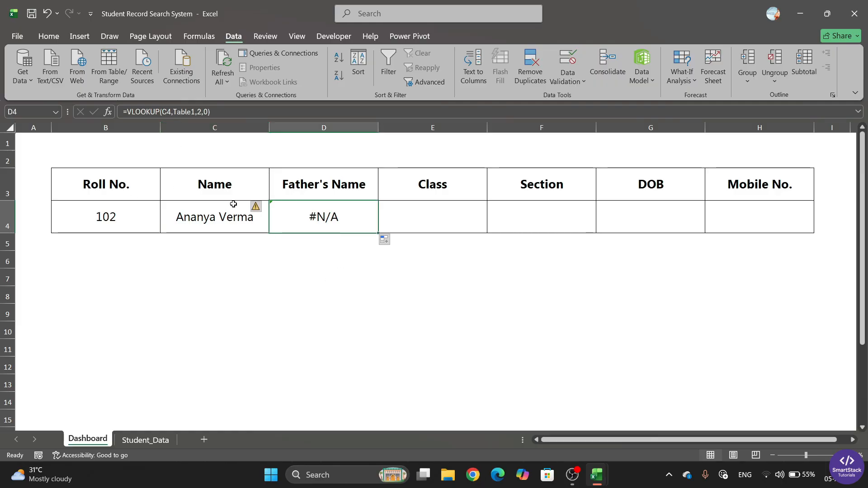
click(168, 112)
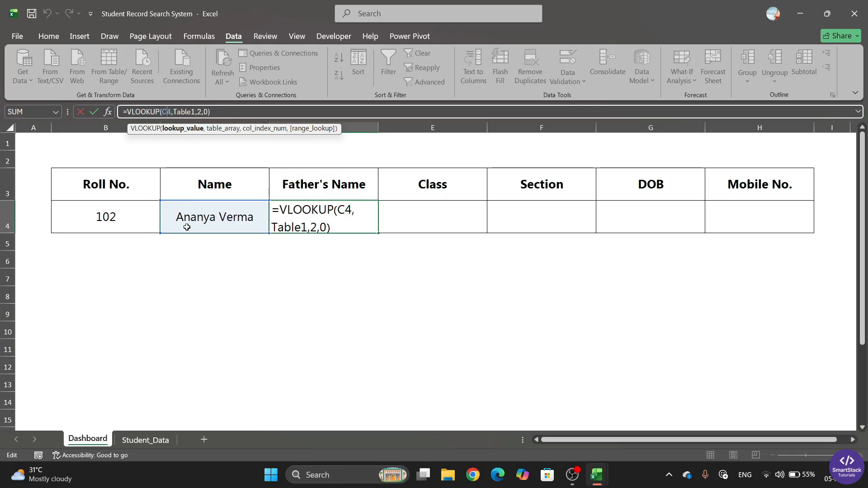
key(ctrl+Return)
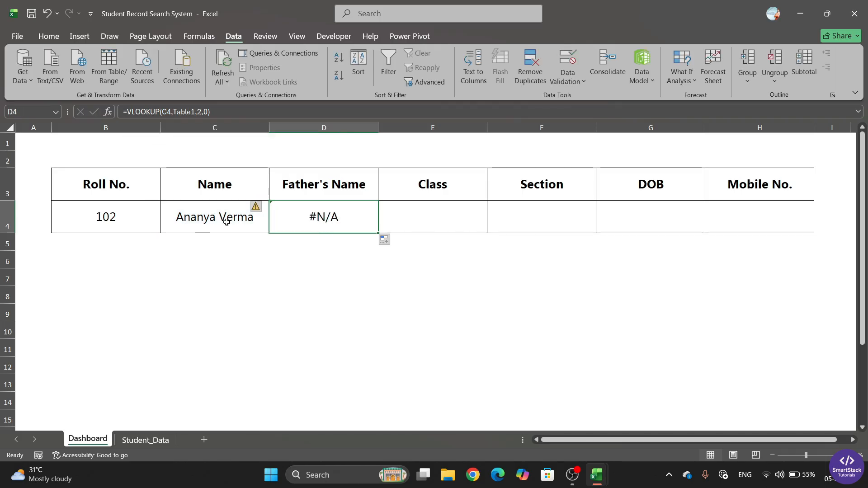
- Make the lookup value in C4's VLOOKUP the absolute reference $B$4 and fill the formula across D4:H4
click(221, 220)
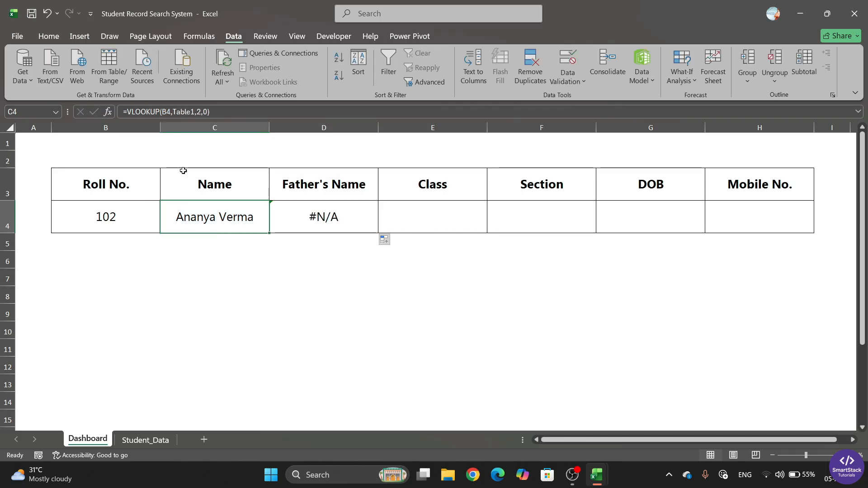
click(167, 111)
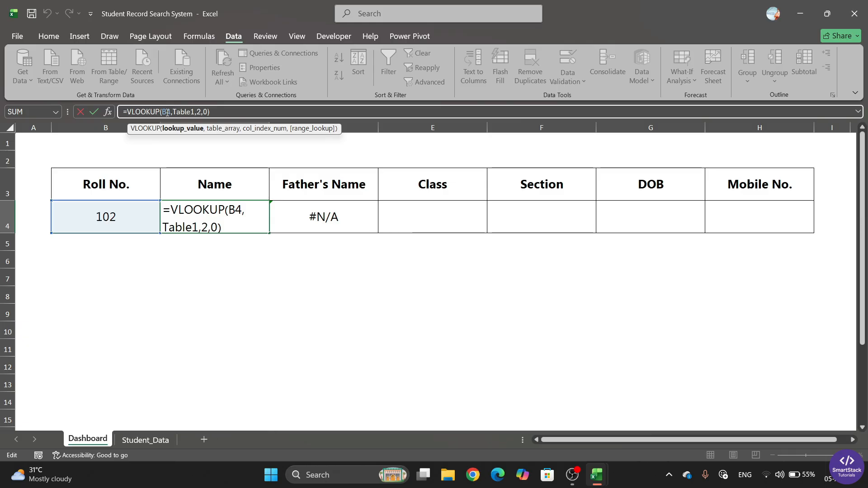
key(F4)
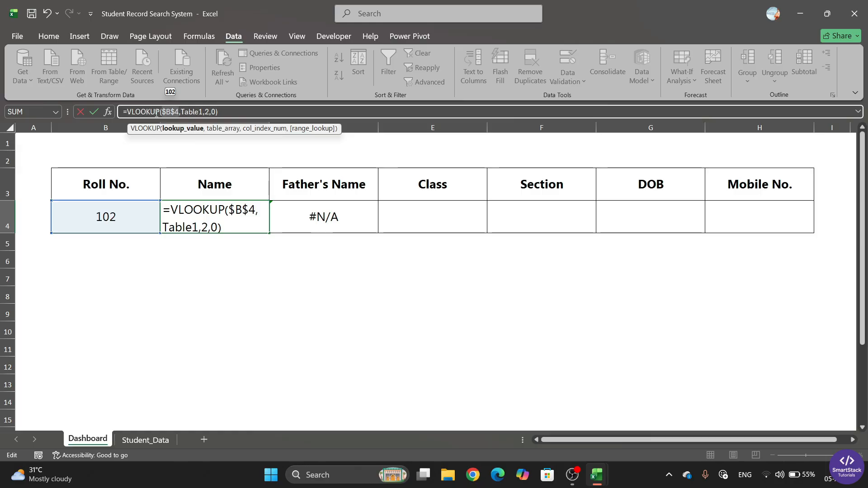
key(Return)
click(179, 216)
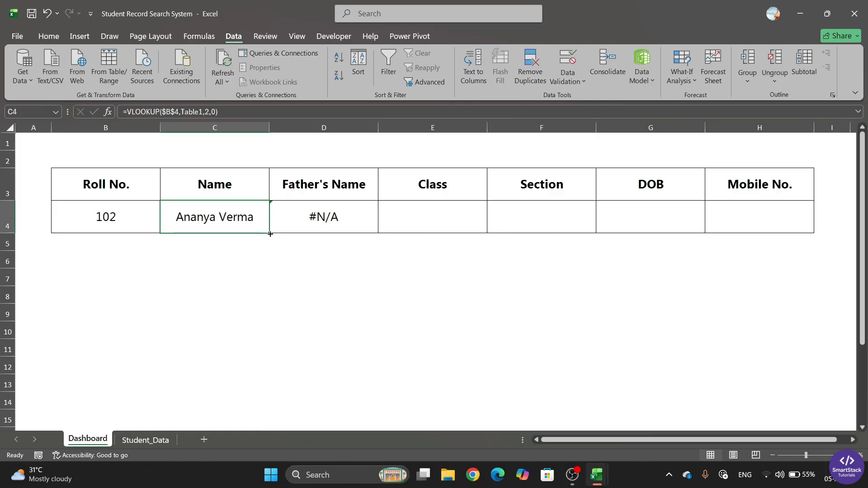
drag(270, 232, 766, 224)
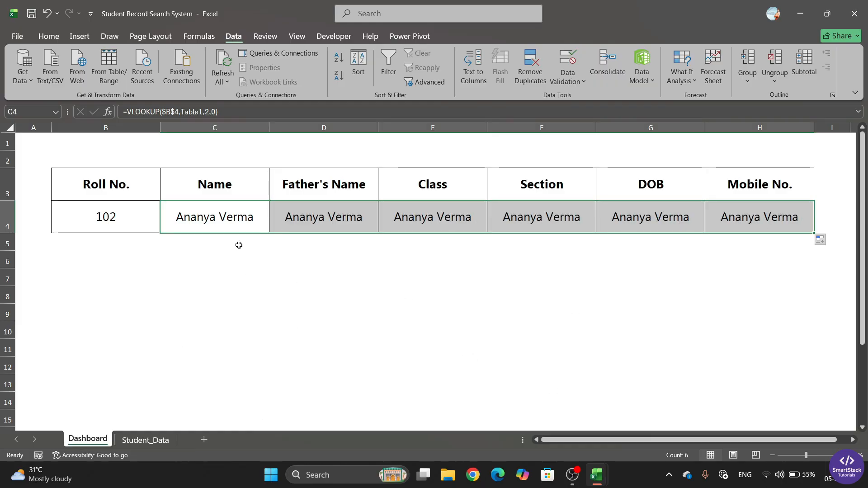
- Examine the column index in the filled VLOOKUP formulas of the Name, Father's Name and Class cells
click(313, 219)
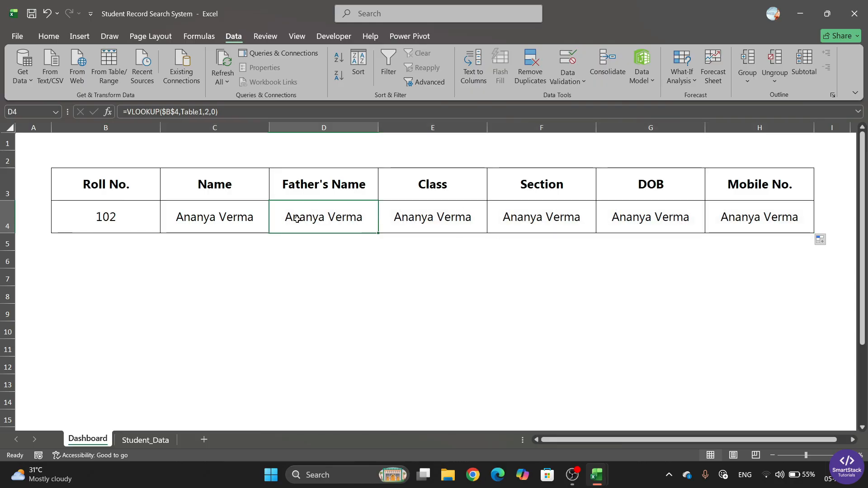
click(425, 218)
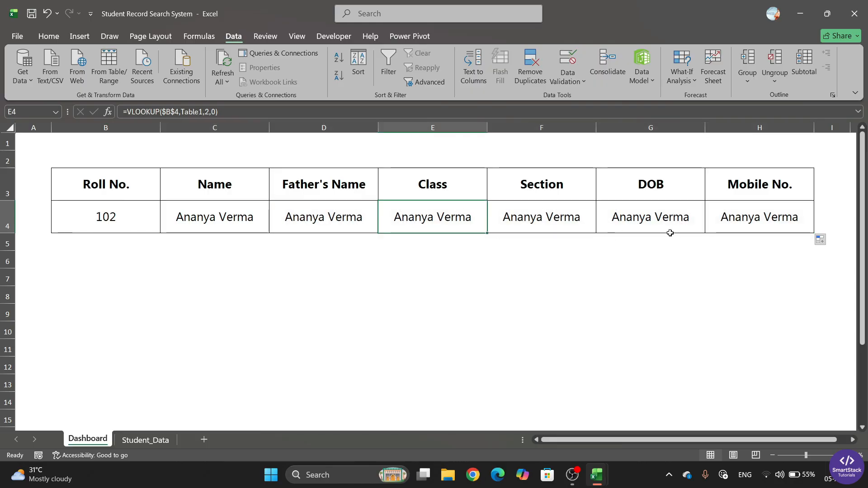
click(219, 224)
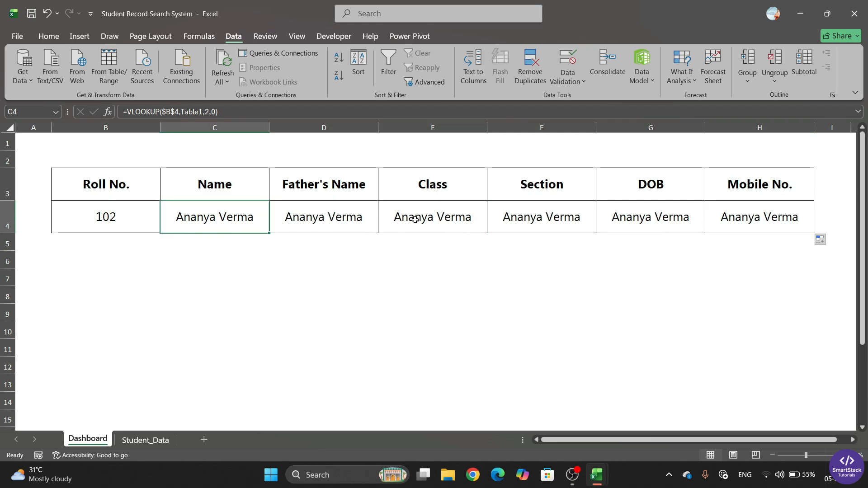
click(291, 219)
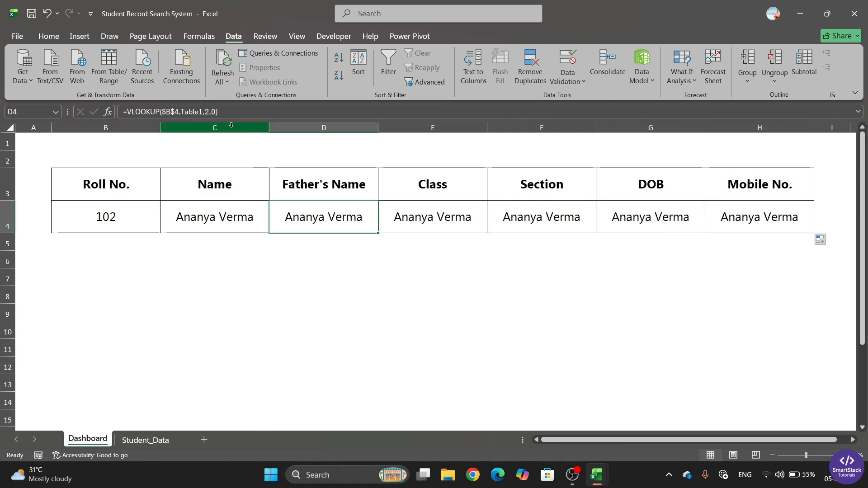
- Examine the order of the Student_Data columns from Roll No. to Mobile No. to identify each field's column index
click(155, 438)
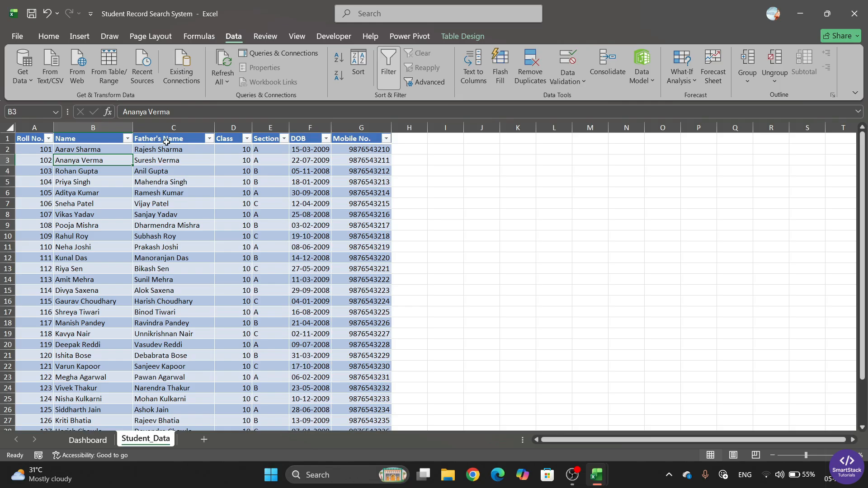
drag(38, 150, 362, 235)
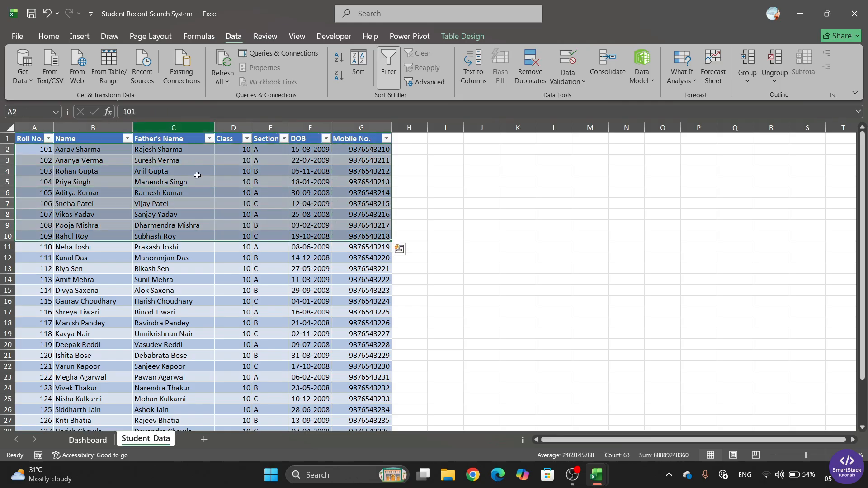
click(168, 149)
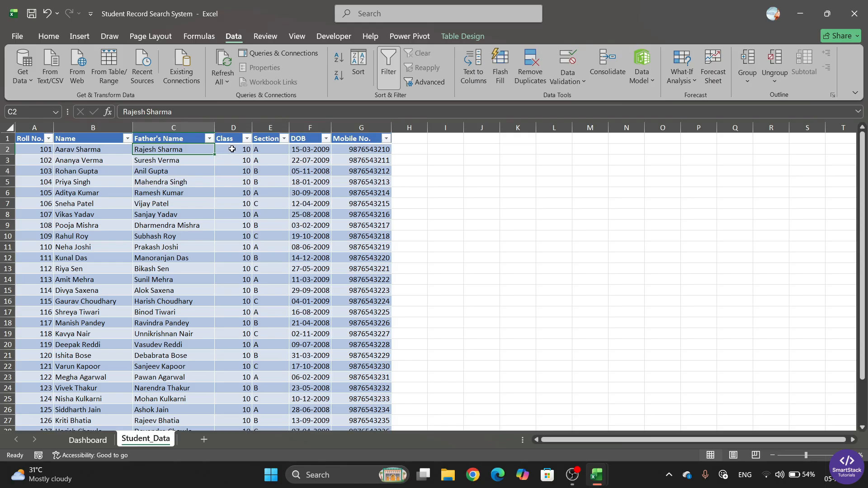
click(232, 149)
click(279, 149)
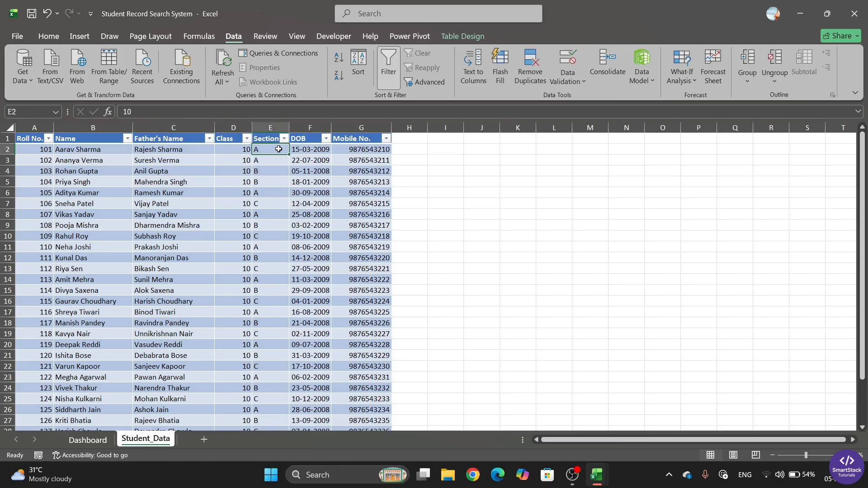
click(307, 149)
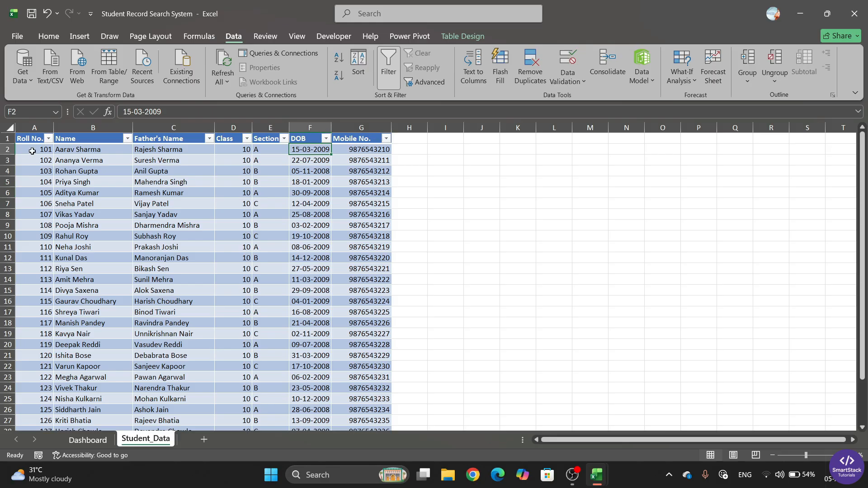
drag(32, 151, 36, 192)
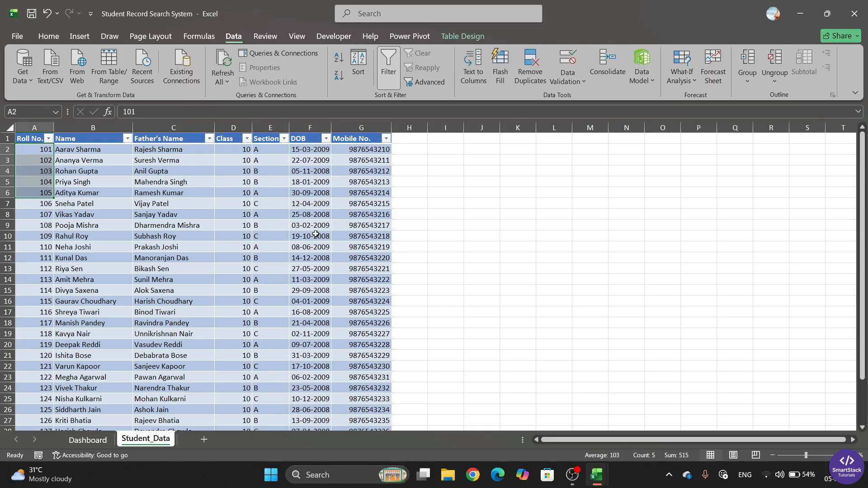
click(86, 439)
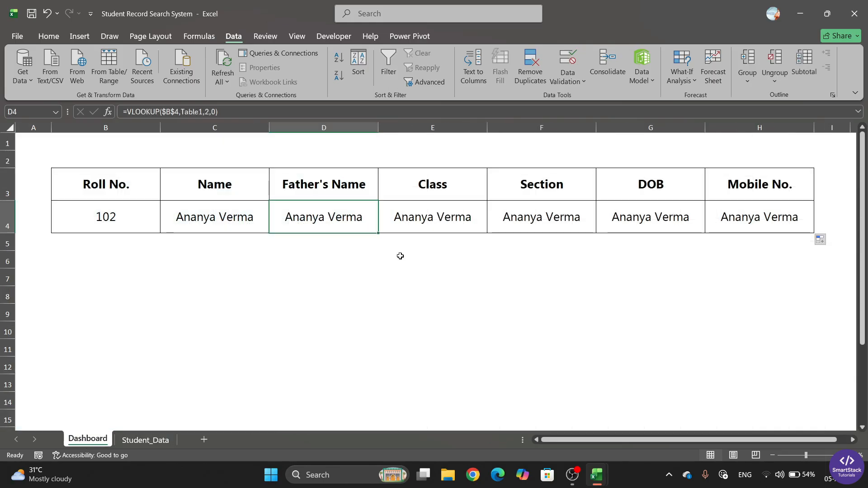
- Replace the column index in C4's VLOOKUP with COLUMN() so the formula reads =VLOOKUP($B$4,Table1,COLUMN(),0)
click(208, 111)
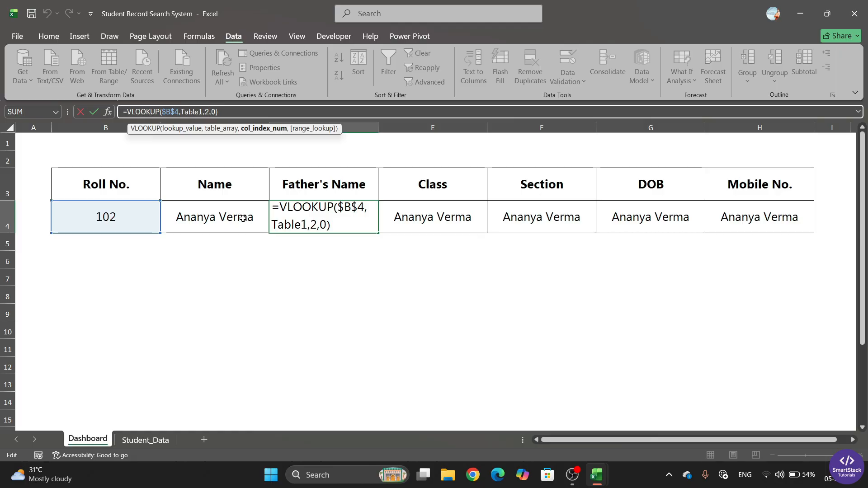
key(ctrl+Return)
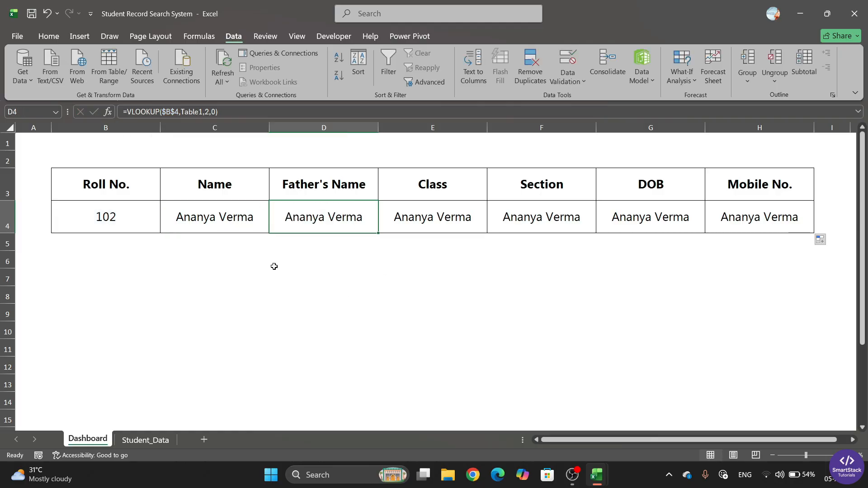
click(240, 219)
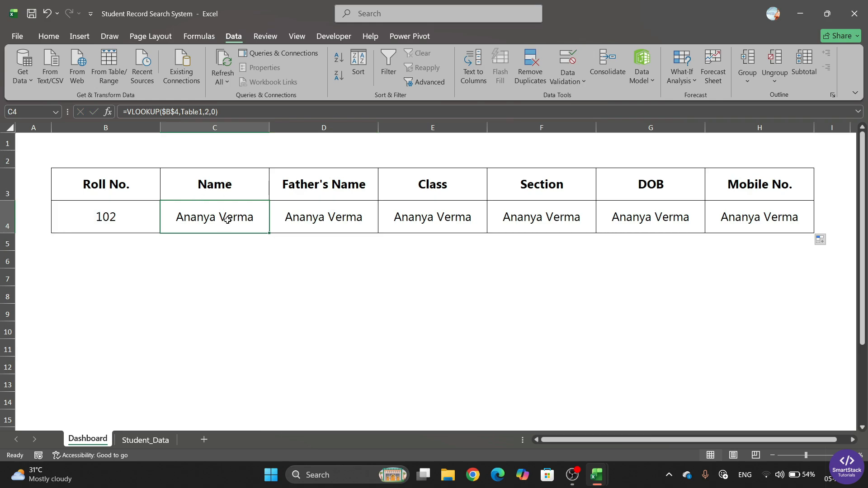
click(207, 111)
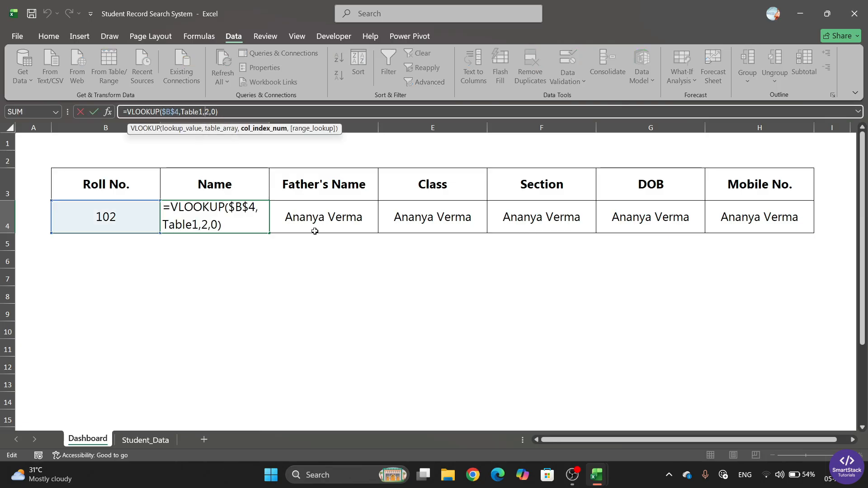
key(BackSpace)
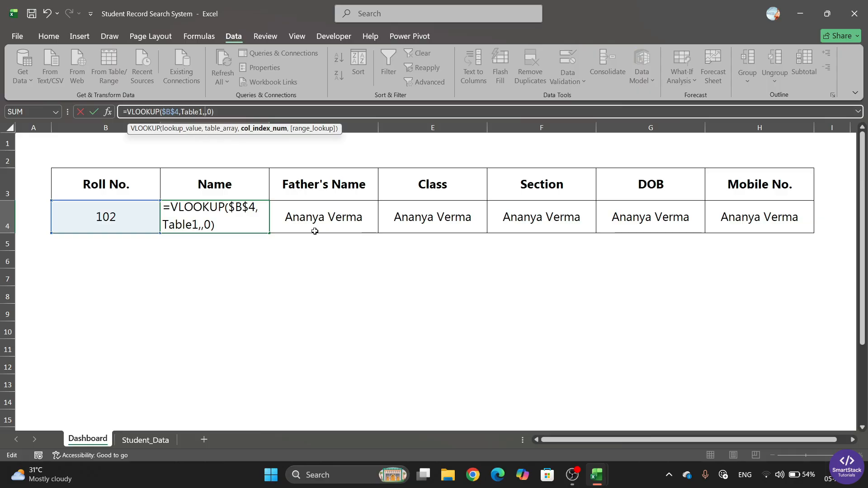
text(col)
key(Tab)
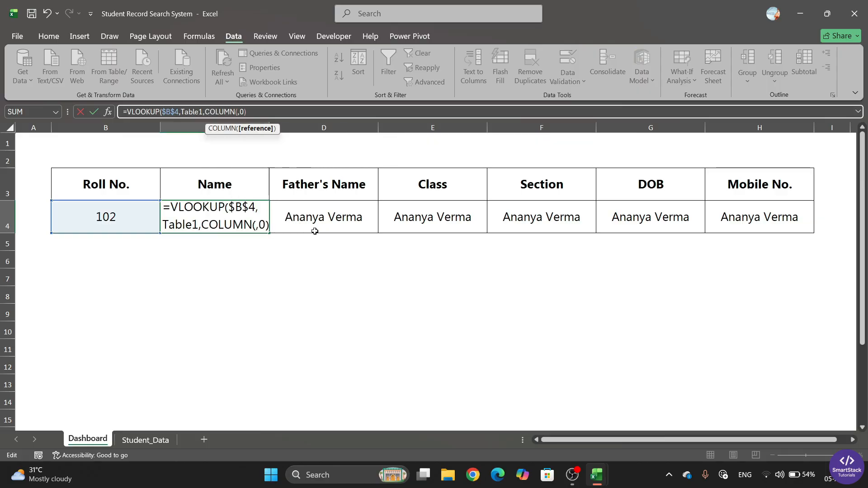
text())
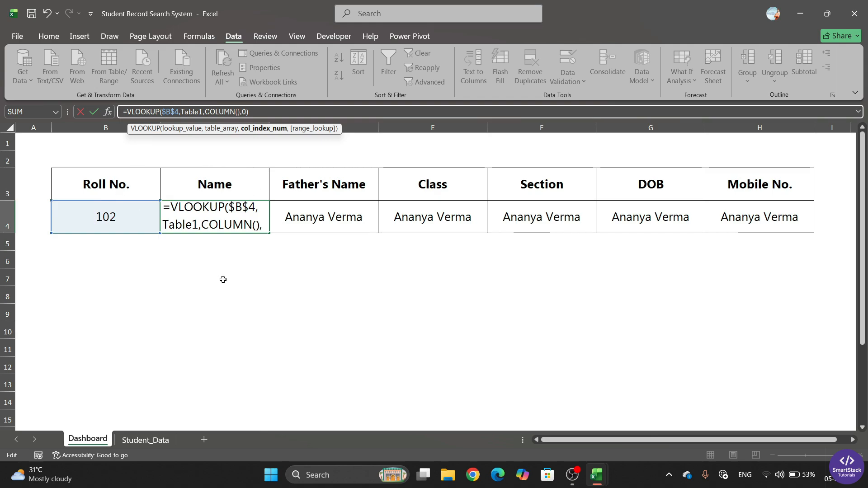
- Compare the Name result in C4 for roll number 102 with that student's record in Student_Data
click(145, 439)
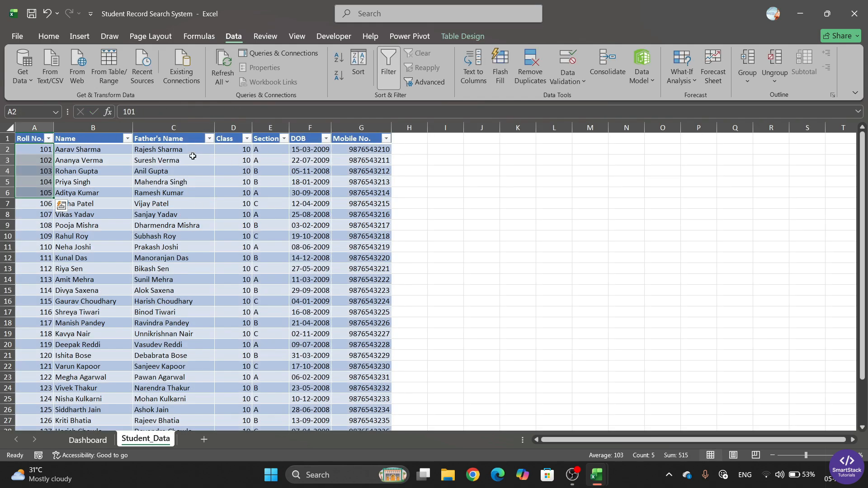
click(105, 440)
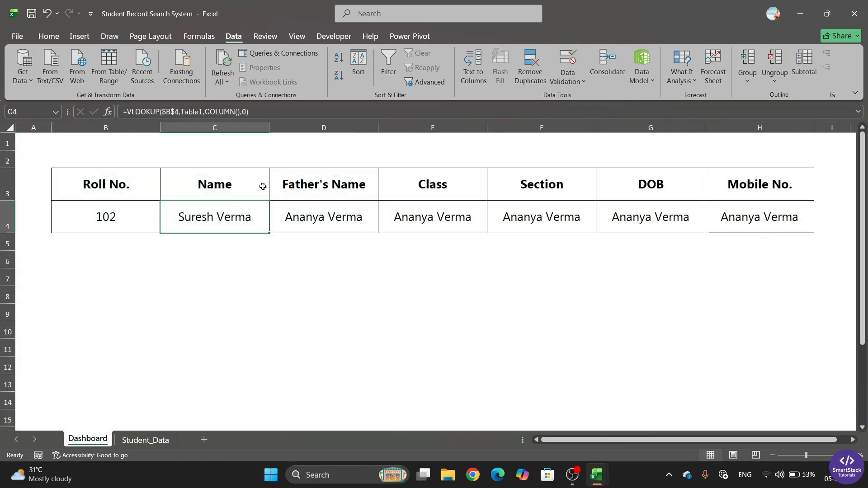
click(240, 113)
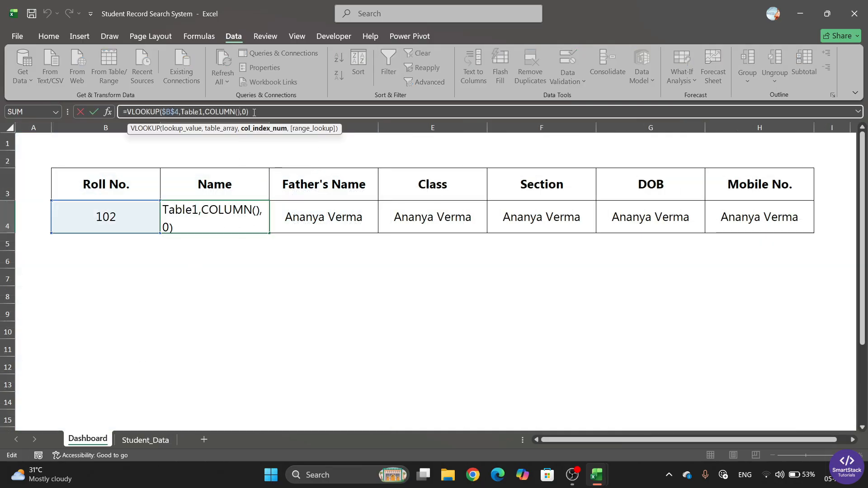
key(Return)
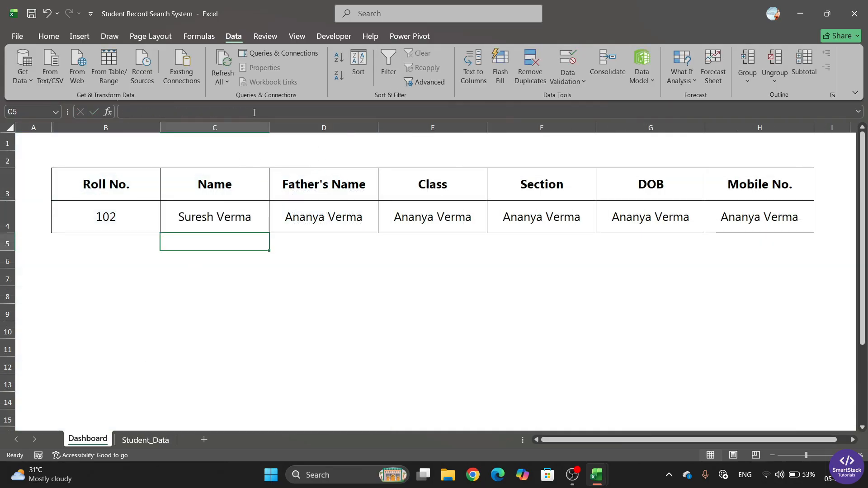
click(115, 216)
click(145, 440)
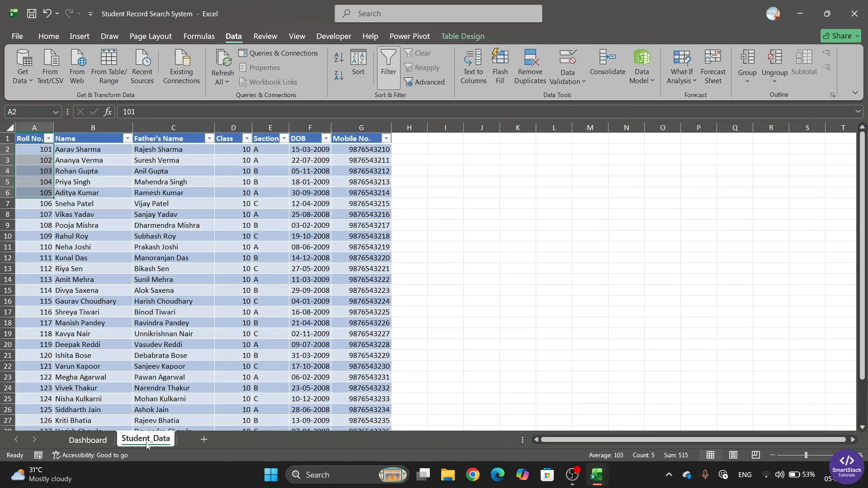
click(31, 158)
click(159, 162)
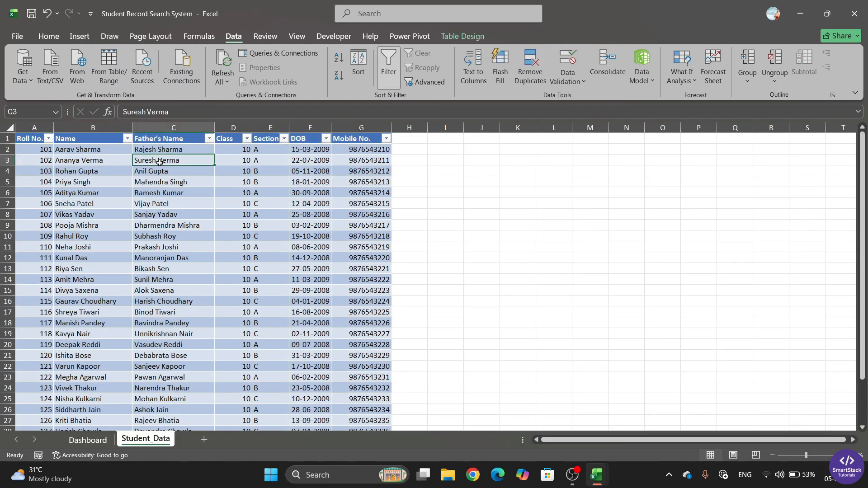
click(88, 440)
- Subtract 1 from COLUMN() in C4's formula so it reads =VLOOKUP($B$4,Table1,COLUMN()-1,0)
click(220, 207)
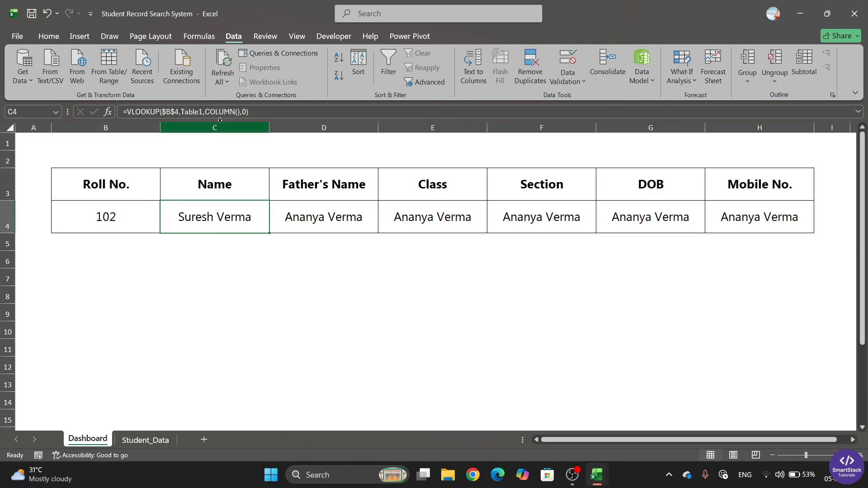
click(240, 112)
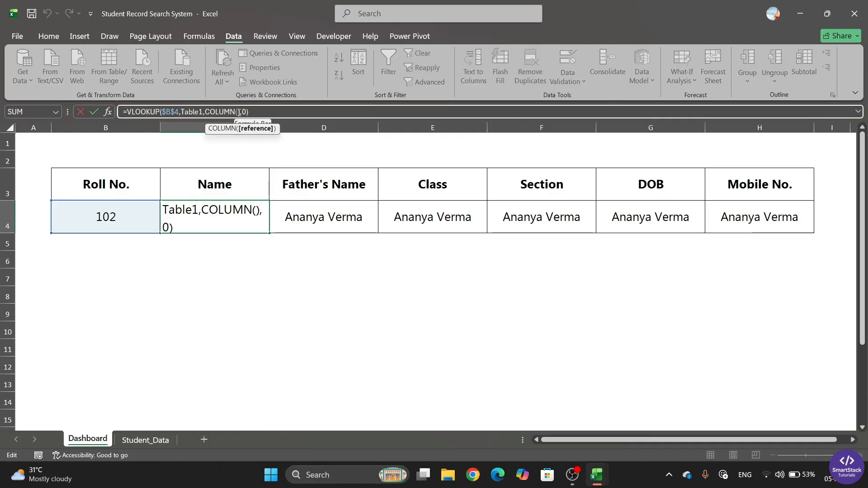
key(Right)
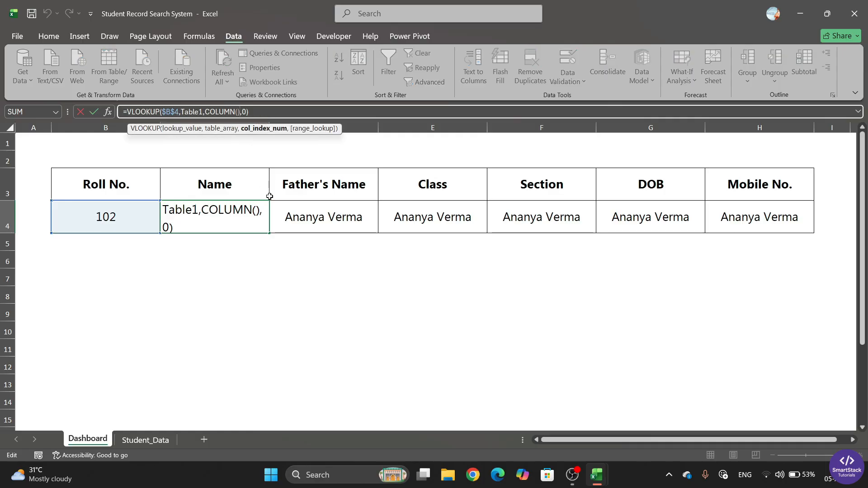
text(-1)
key(Return)
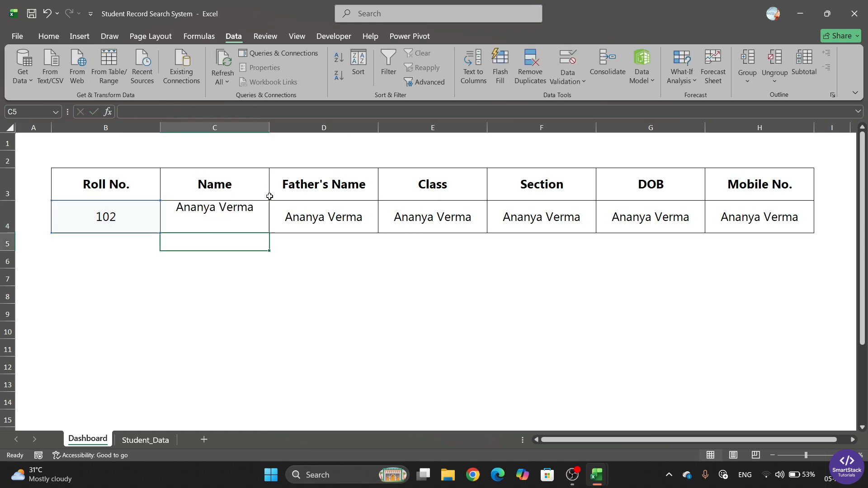
click(222, 204)
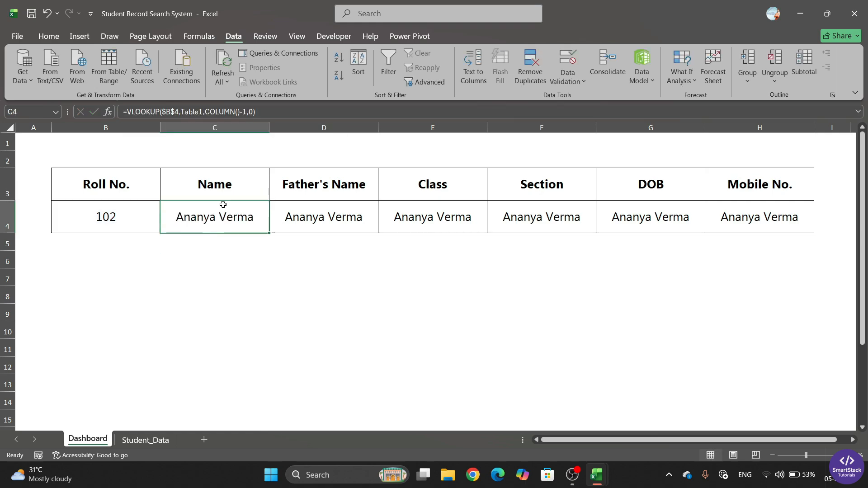
- Check the Name column in Student_Data and fill C4's VLOOKUP formula across D4:H4 on the Dashboard
click(144, 441)
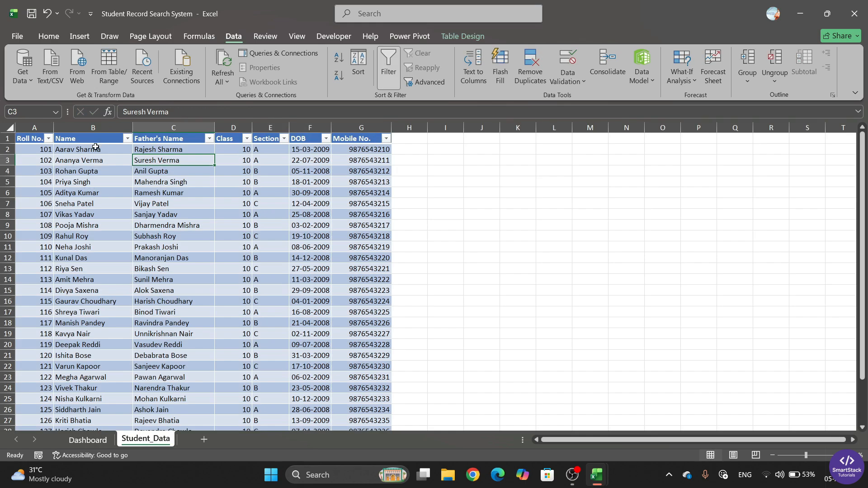
drag(96, 147, 101, 277)
click(88, 439)
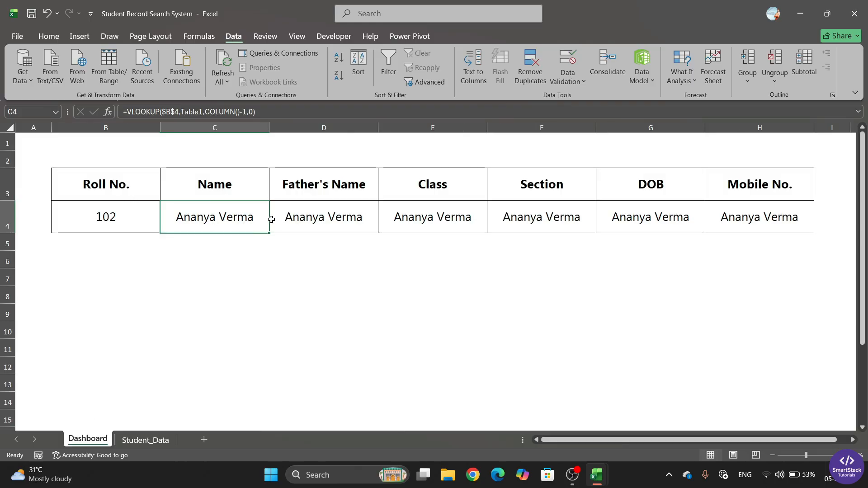
drag(270, 234, 767, 227)
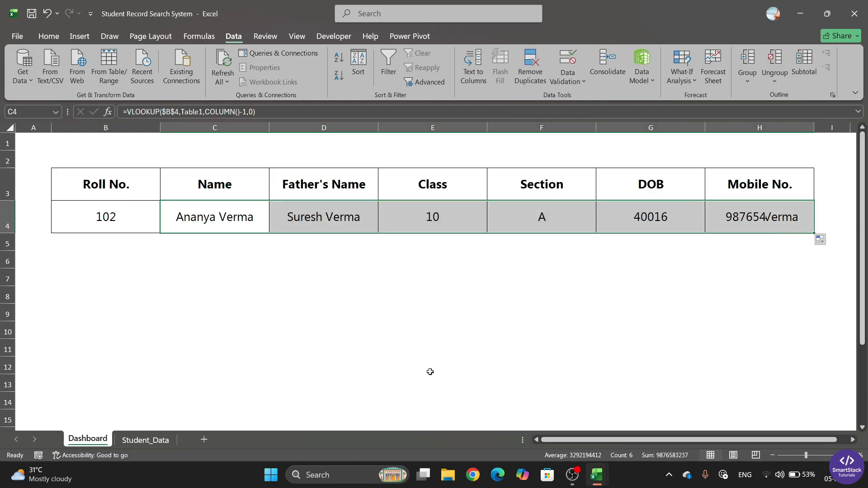
- Check the COLUMN()-1 index in the Father's Name formula in D4 against that column's position in Student_Data
click(305, 216)
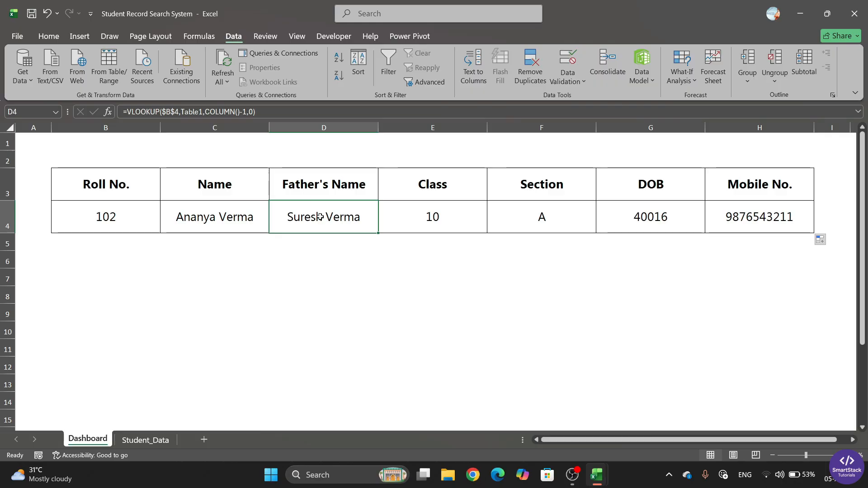
click(248, 215)
click(371, 211)
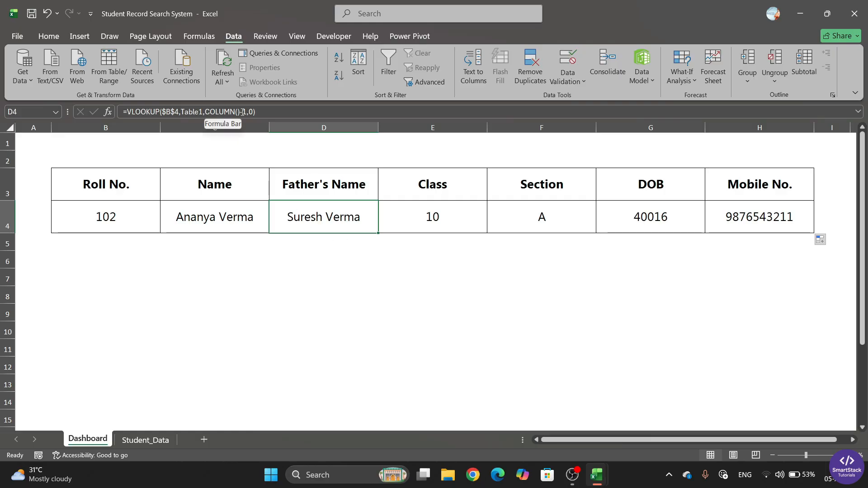
click(145, 440)
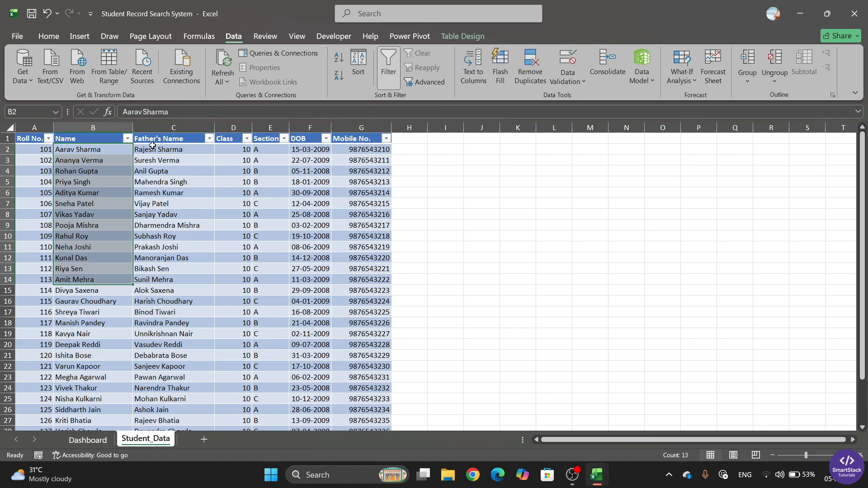
click(175, 153)
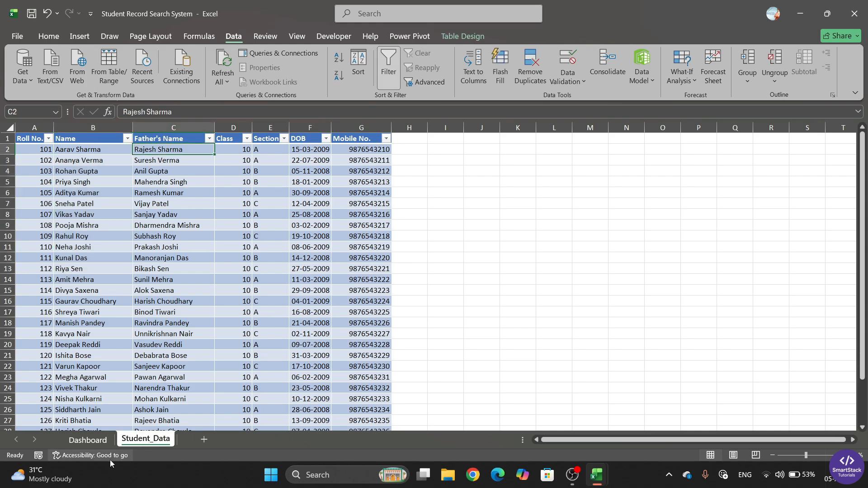
click(88, 439)
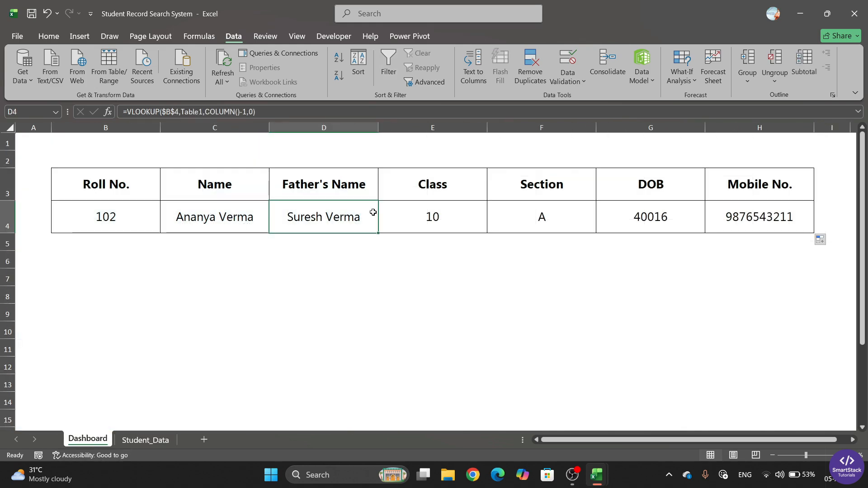
- Check the COLUMN()-1 index in the Class formula in E4 against the Class column's position in Student_Data
click(443, 218)
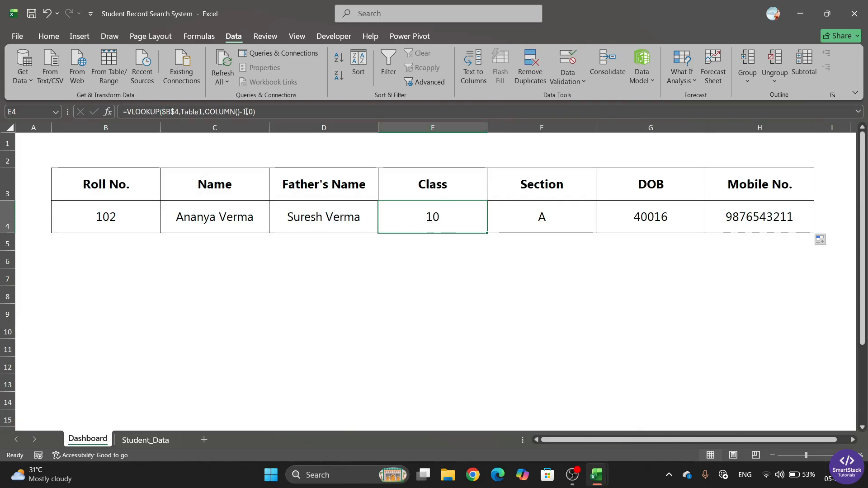
click(145, 439)
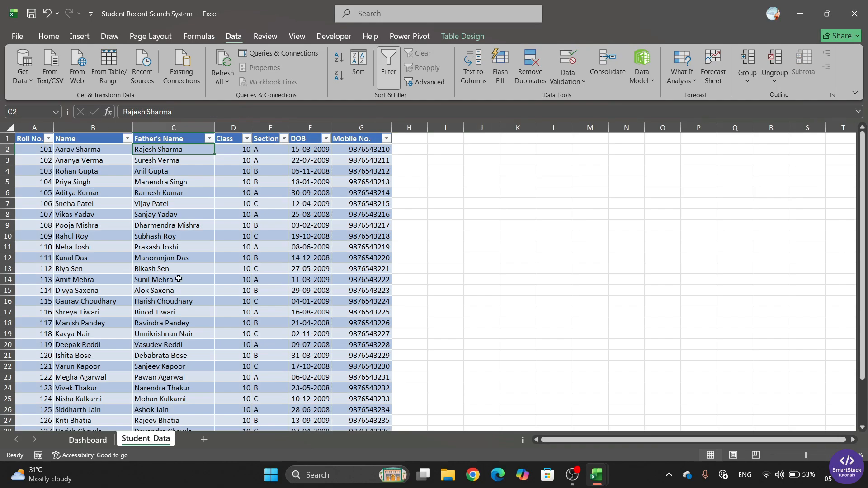
click(229, 146)
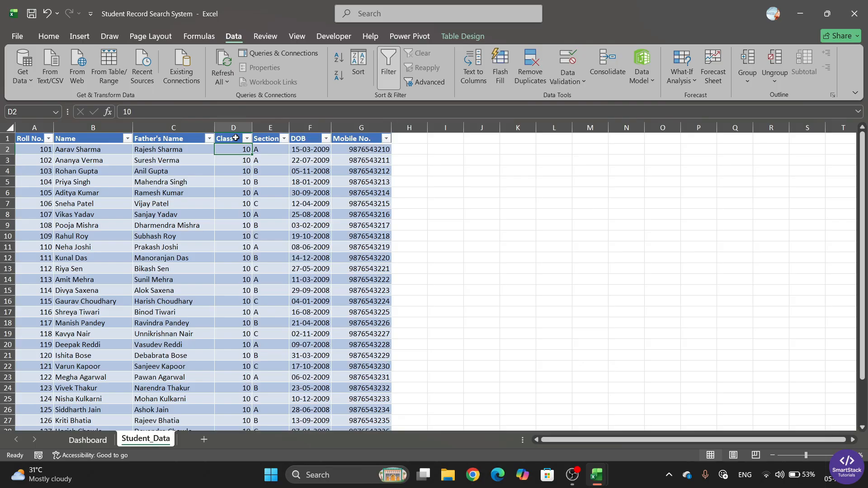
click(92, 440)
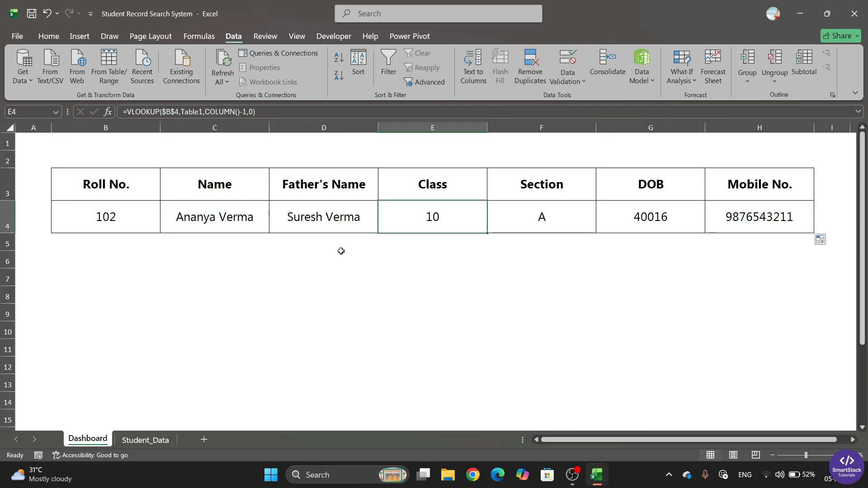
- Open the detailed number format settings for the DOB cell G4 on the Dashboard and choose the Date category
click(643, 220)
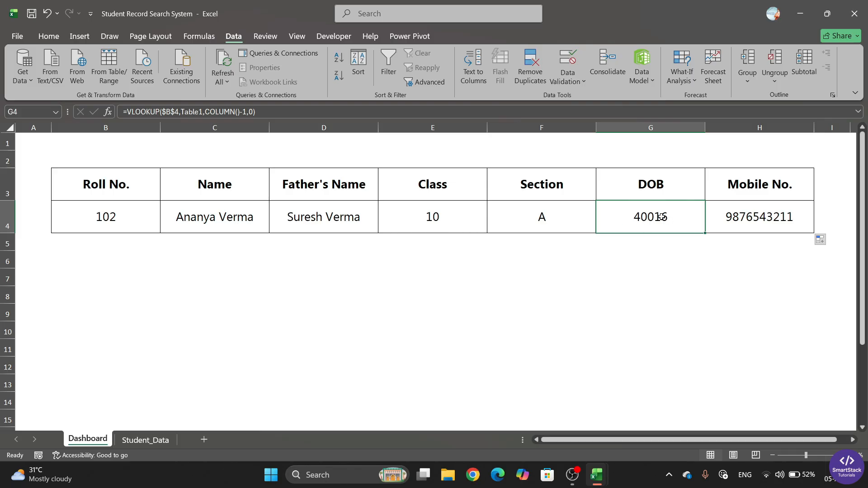
click(48, 36)
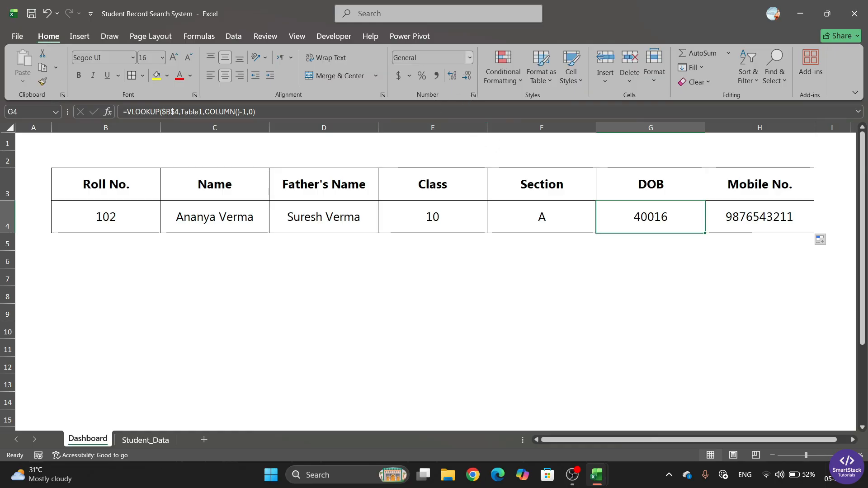
click(470, 58)
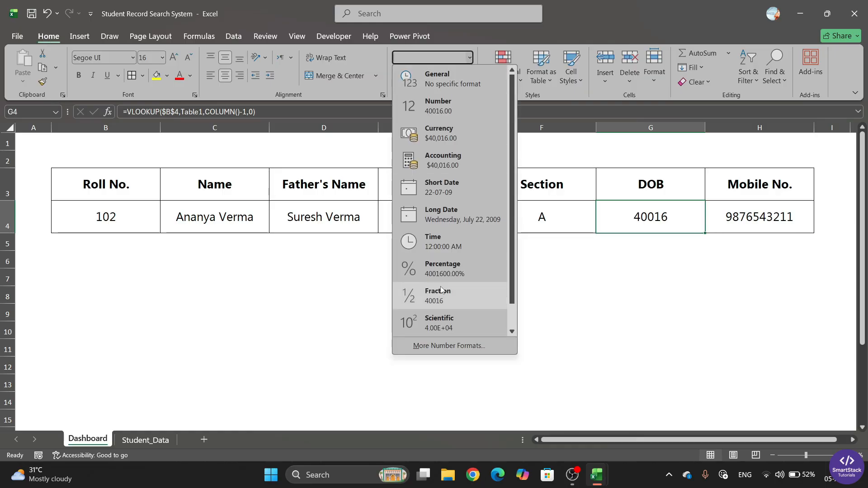
click(445, 346)
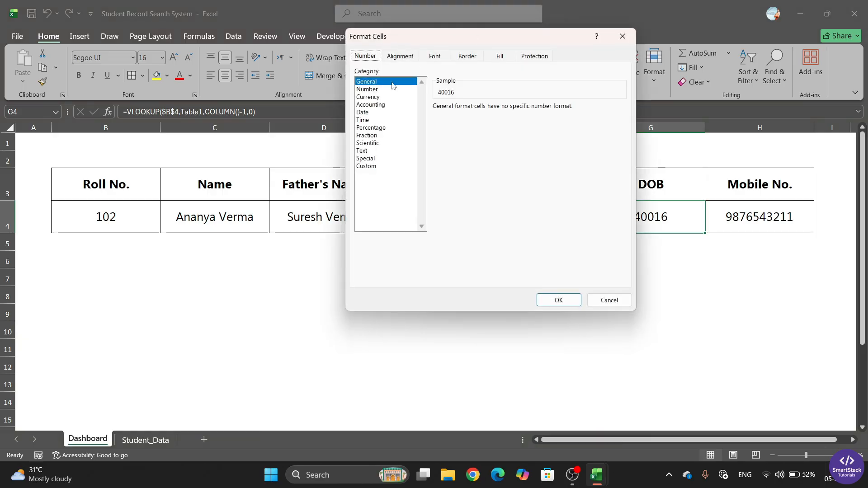
click(367, 113)
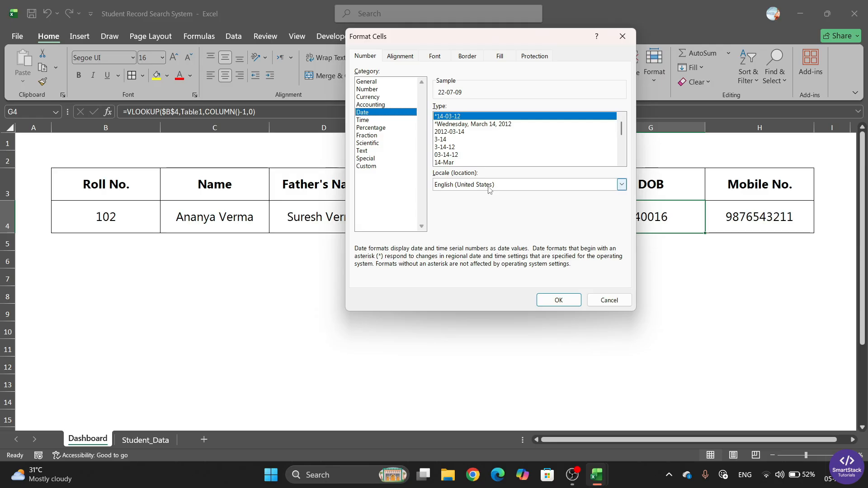
- Set the DOB date format to the English (India) locale with the 14-03-2012 type and apply it to G4
click(621, 185)
scroll(467, 220, up, 3)
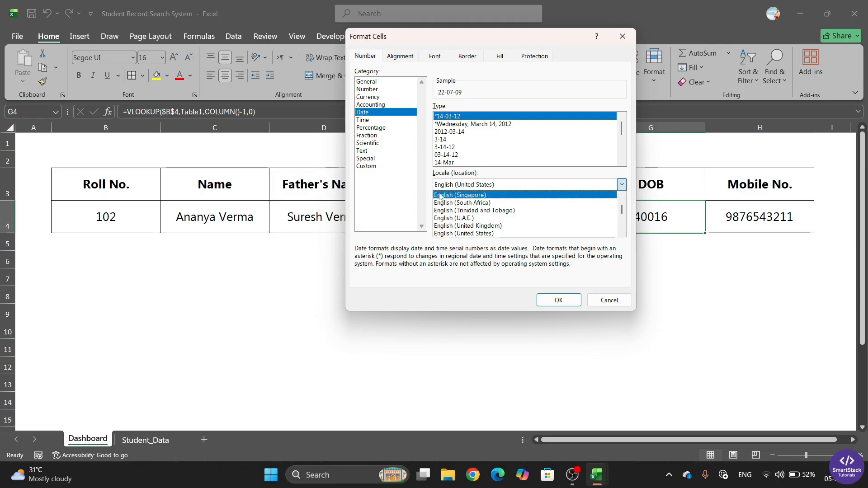
scroll(465, 215, up, 1)
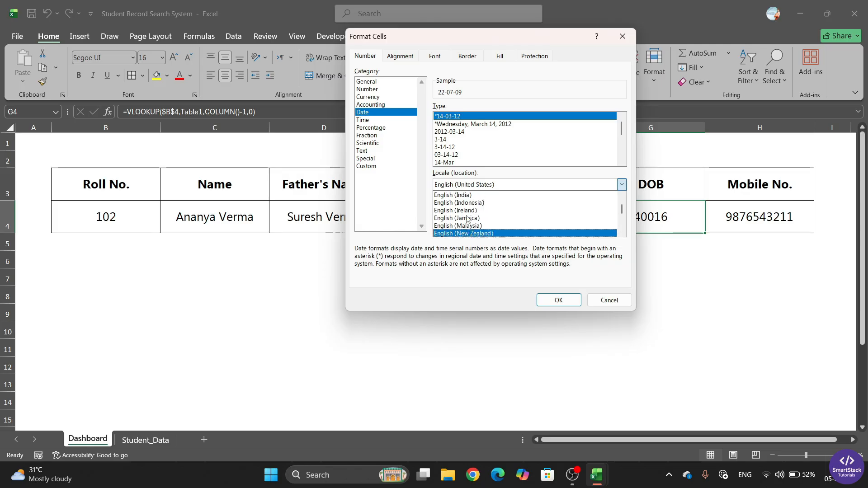
click(463, 196)
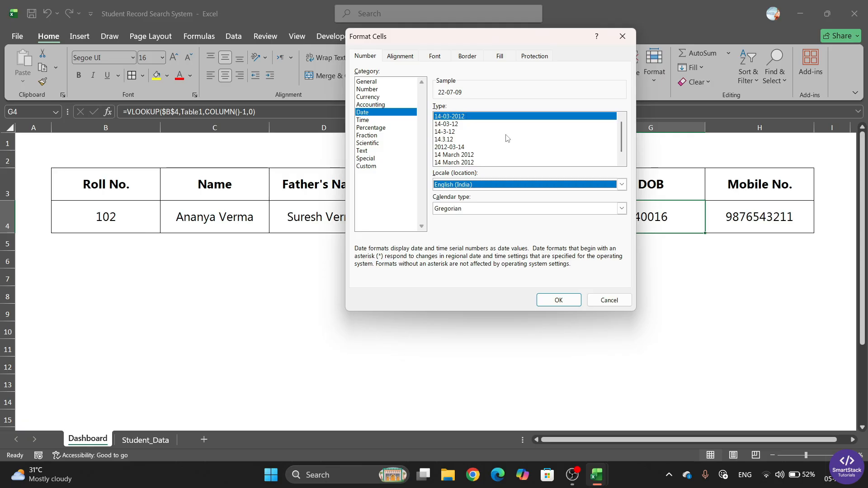
drag(619, 141, 620, 145)
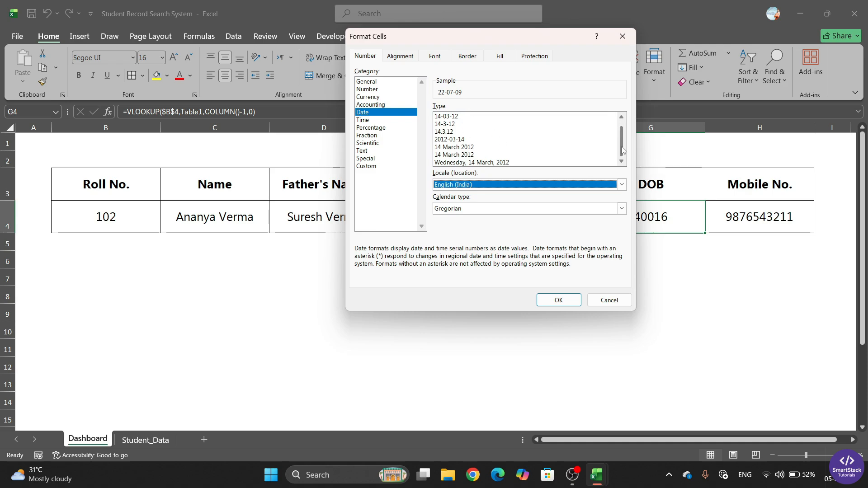
drag(622, 151, 627, 133)
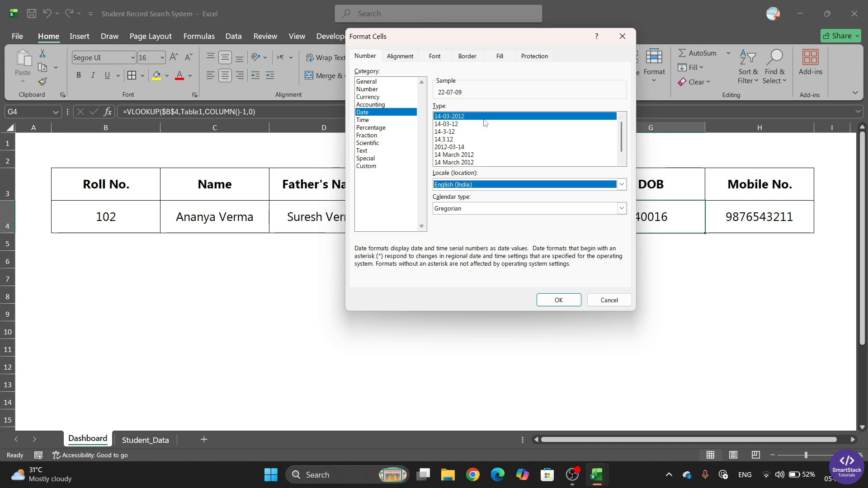
click(557, 299)
click(546, 333)
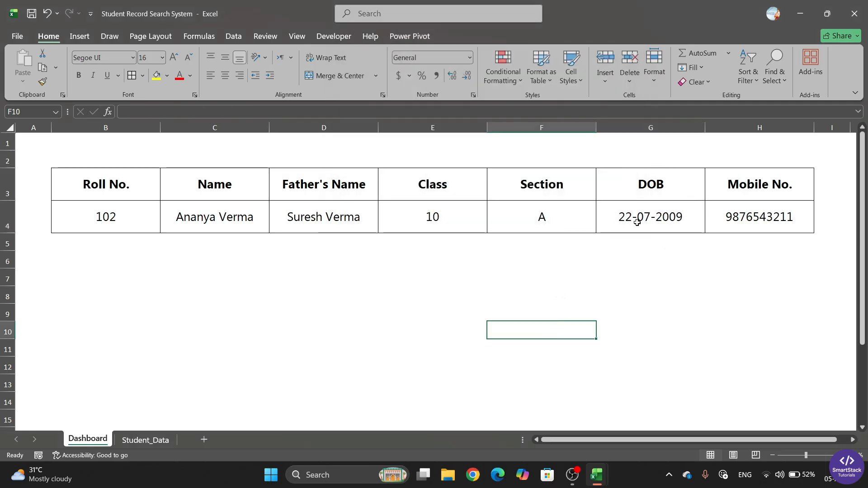
click(622, 224)
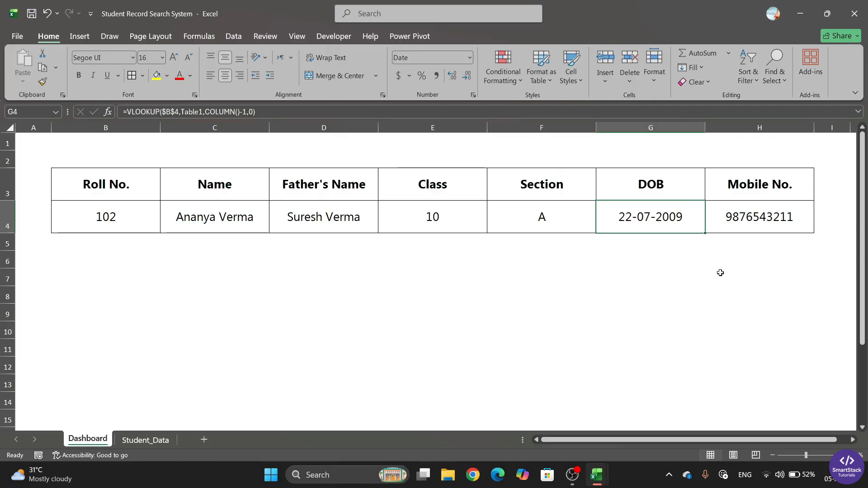
- Give the header row B3:H3 a dark blue fill and white font colour
drag(105, 187, 713, 185)
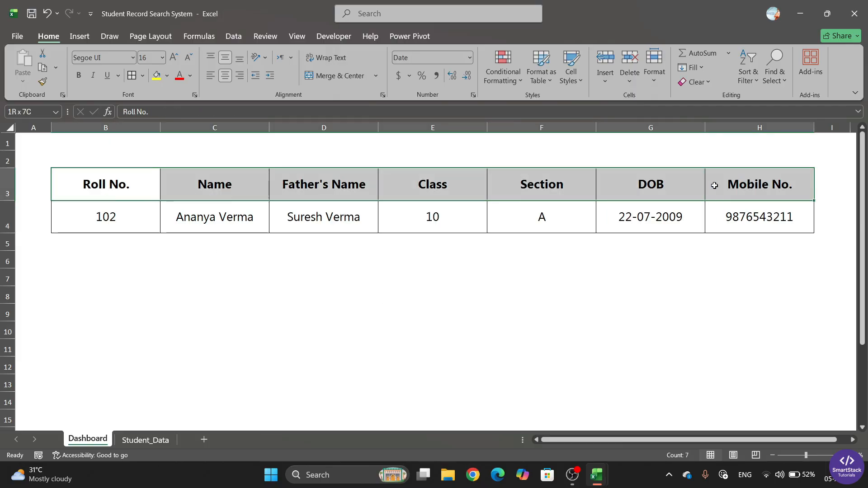
click(166, 76)
click(280, 247)
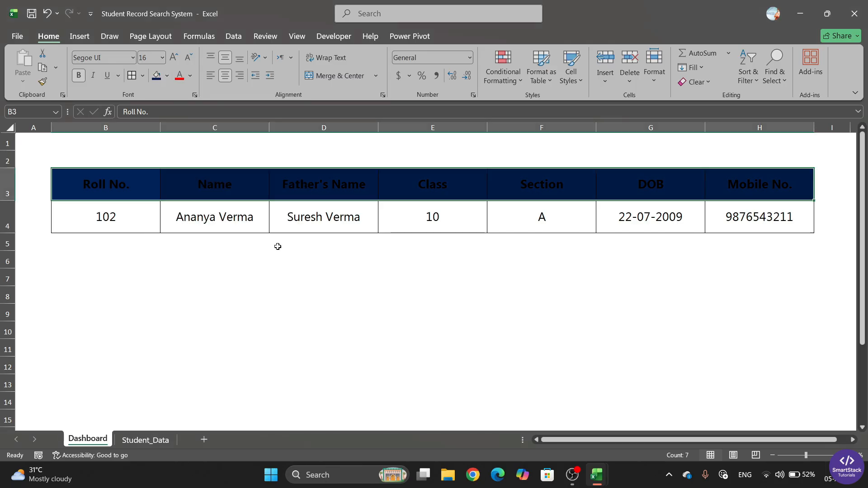
click(191, 76)
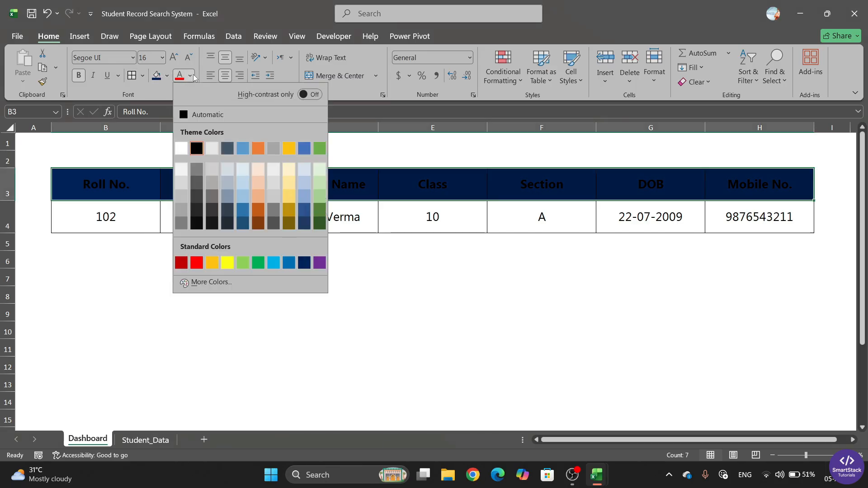
click(183, 149)
click(432, 312)
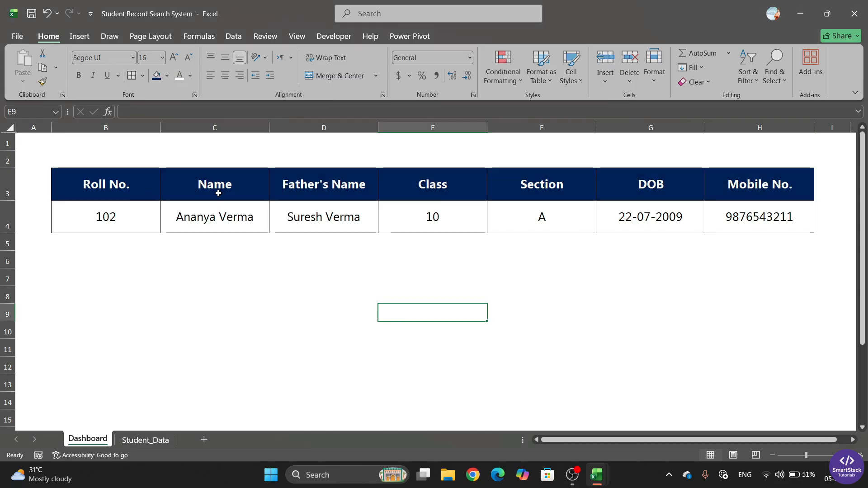
- Test the lookup by choosing roll numbers 104, 106 and 109 in turn in B4, and review the retrieved record across row 4
click(157, 223)
click(165, 227)
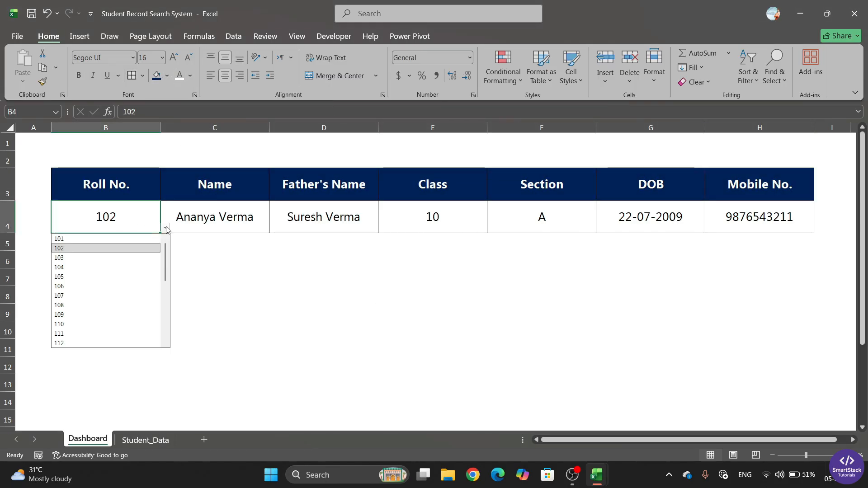
click(79, 267)
click(165, 227)
click(67, 286)
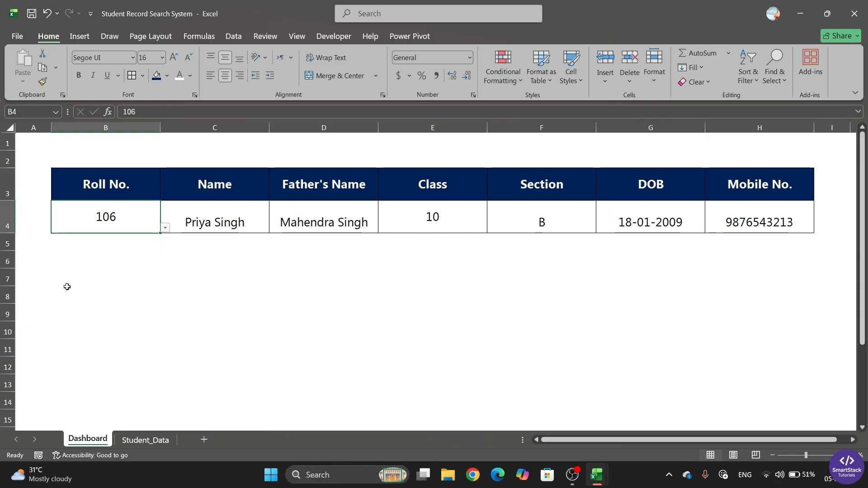
click(165, 228)
click(68, 314)
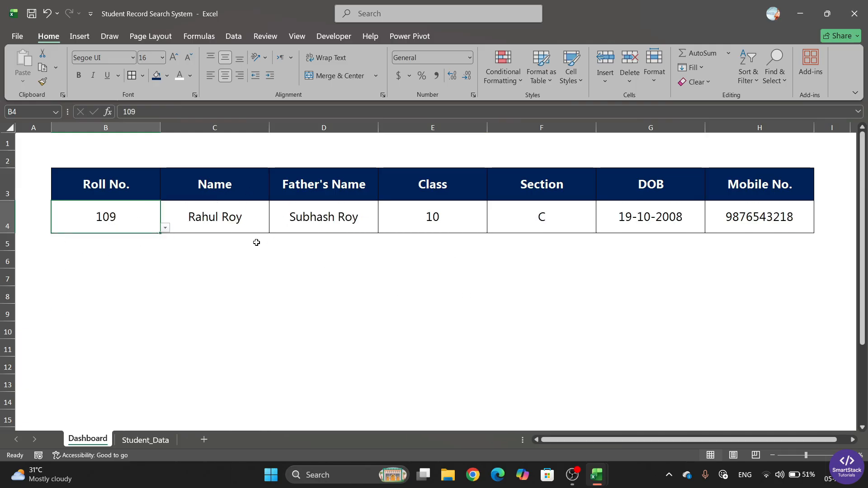
drag(159, 221, 728, 222)
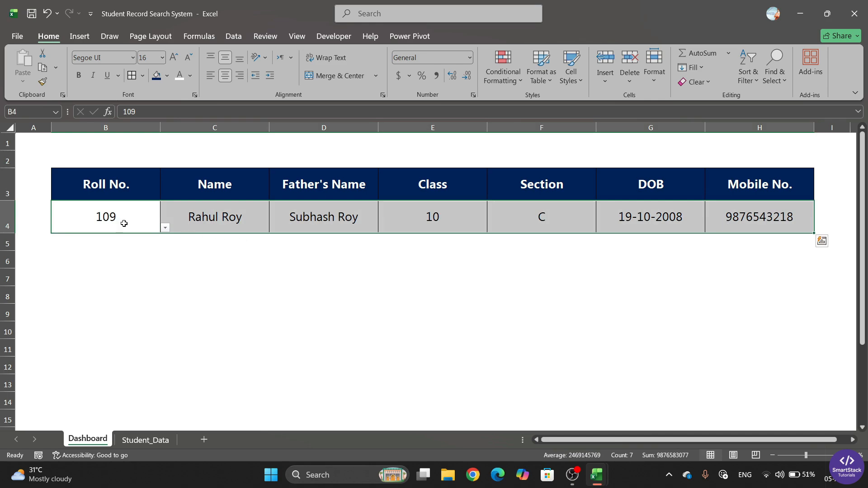
click(183, 288)
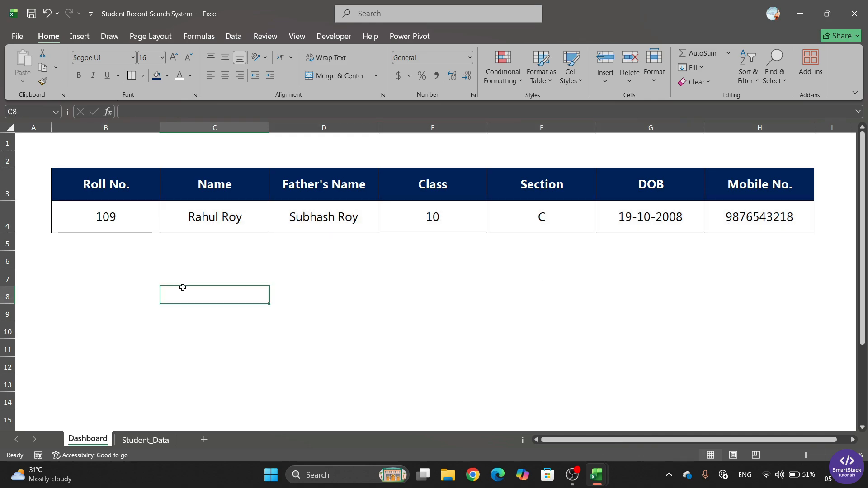